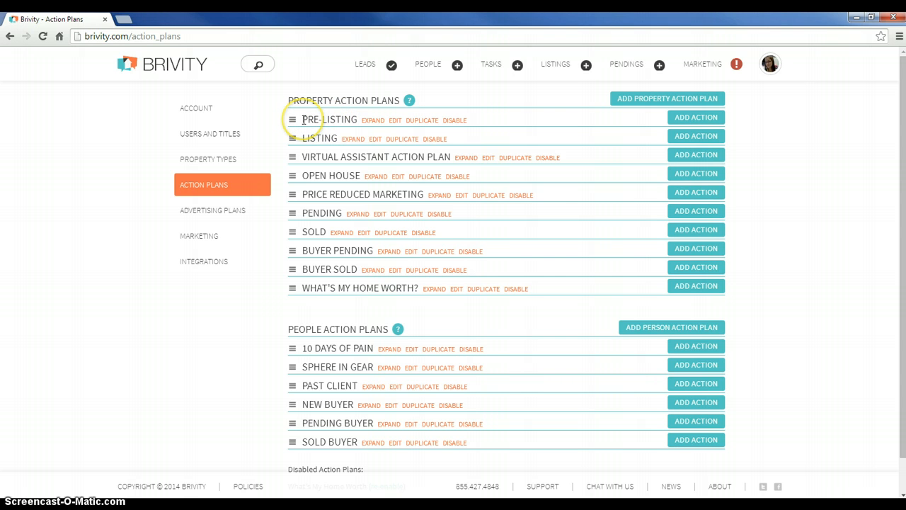
Go through the property action plan names from Pre-Listing to What's My Home Worth?, highlighting individual names
click(302, 119)
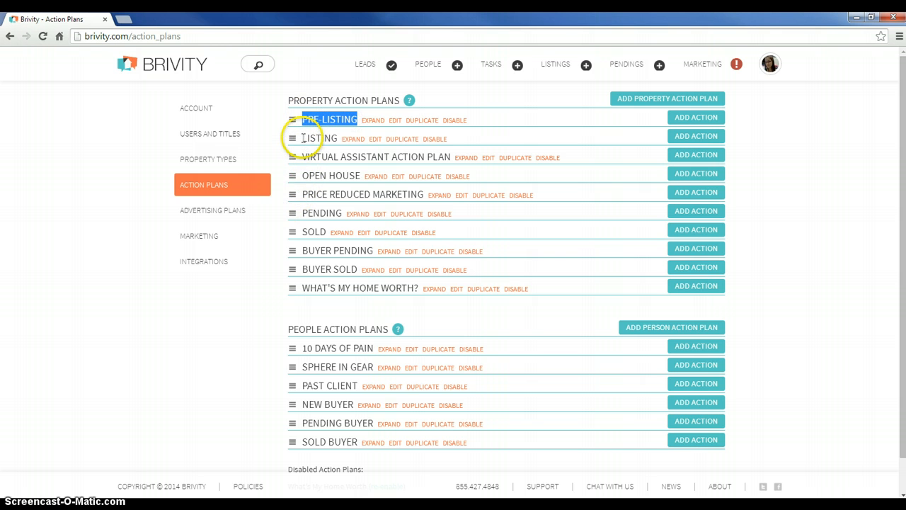
drag(302, 138, 340, 139)
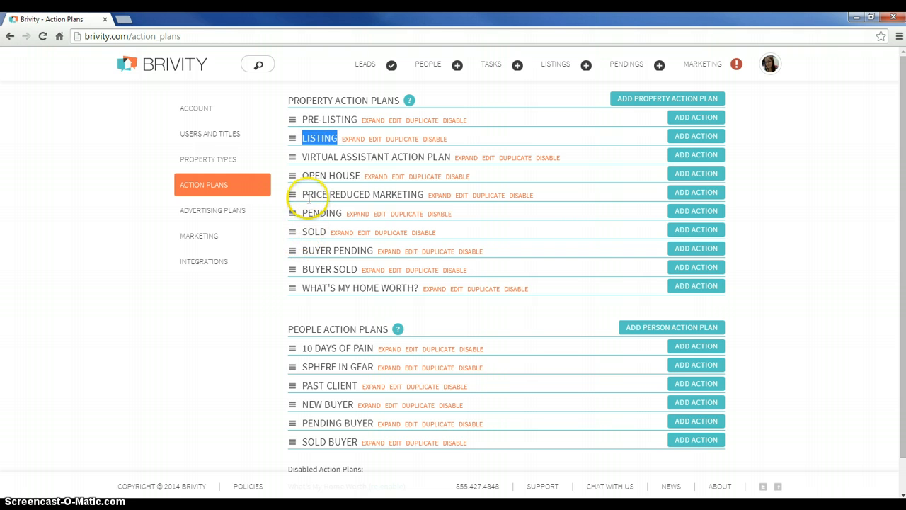
drag(305, 157, 451, 157)
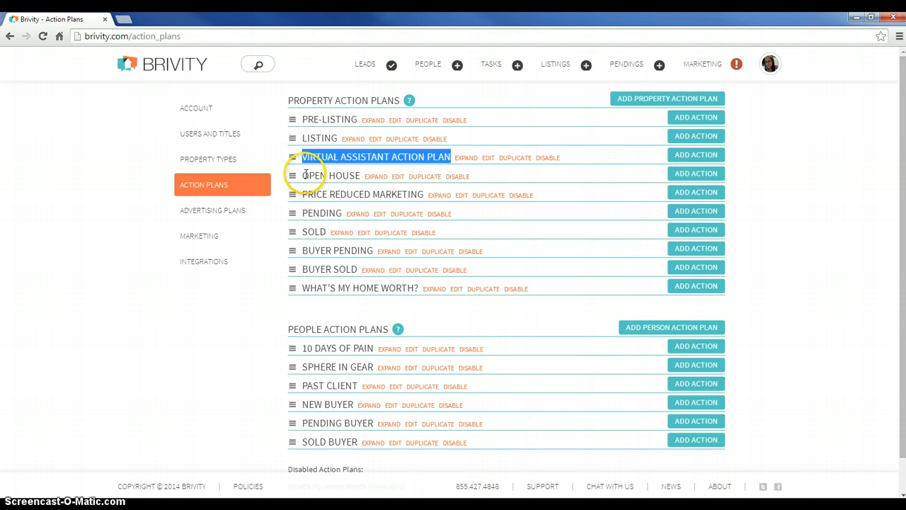
drag(302, 175, 347, 175)
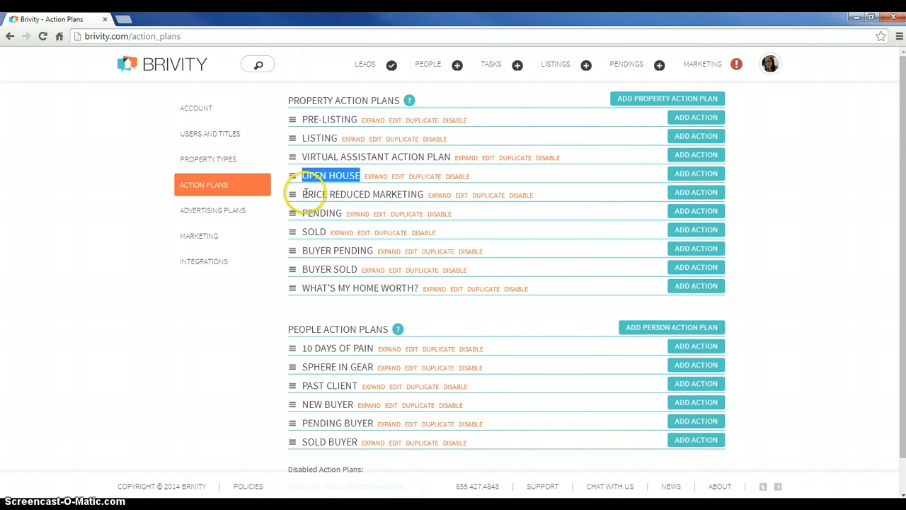
drag(304, 193, 425, 195)
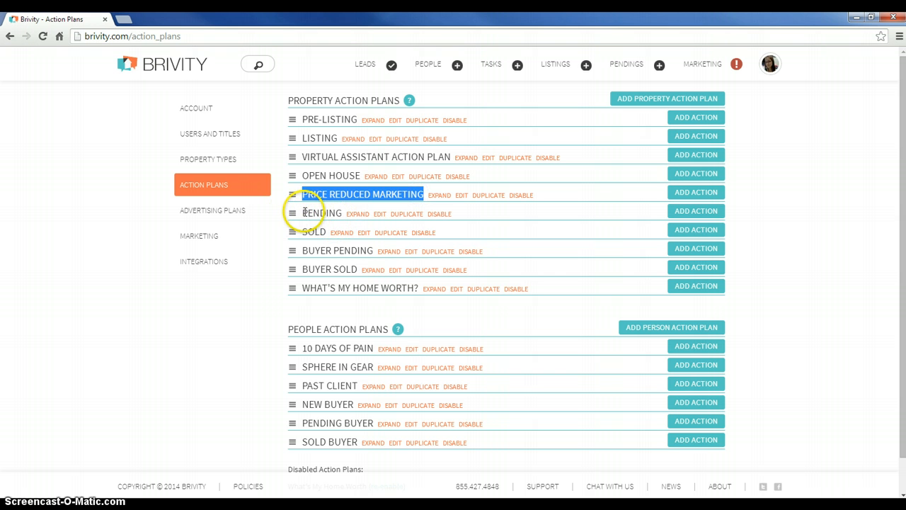
drag(304, 212, 326, 232)
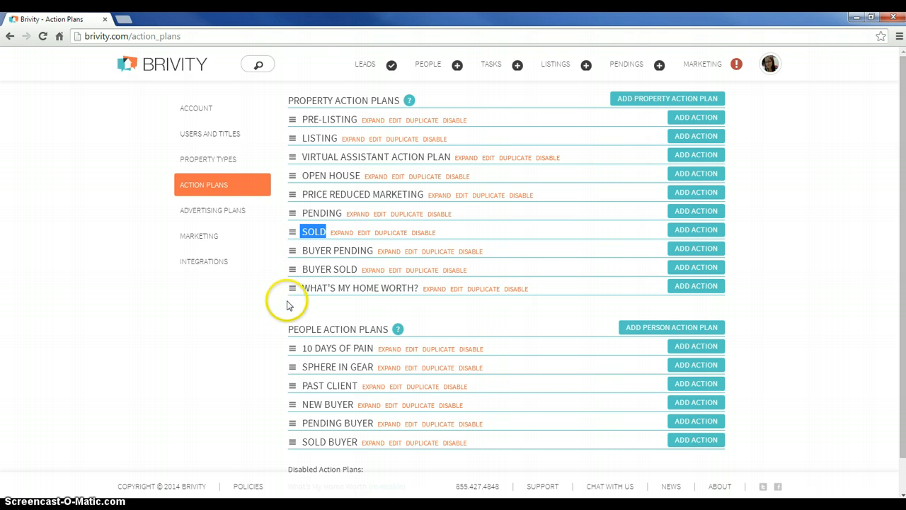
drag(303, 288, 418, 288)
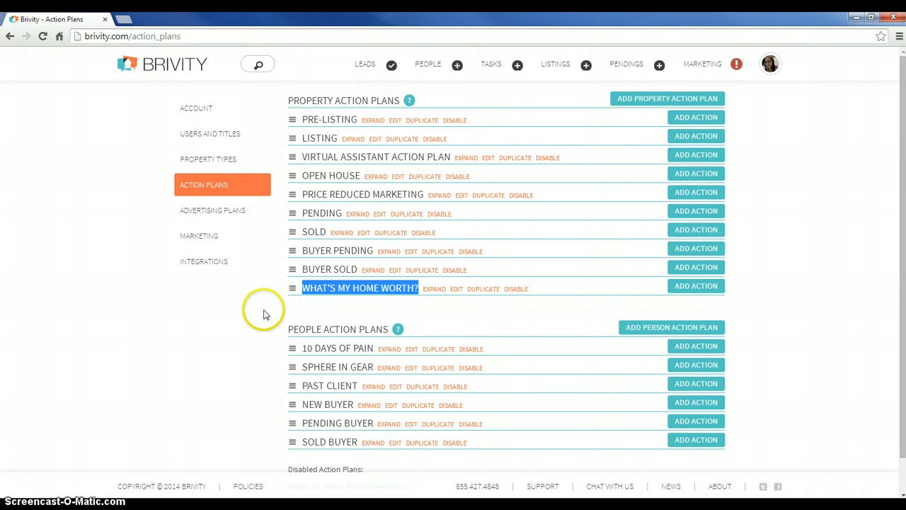
Expand the Pre-Listing property action plan and look over its actions, due days and assigned users
click(373, 121)
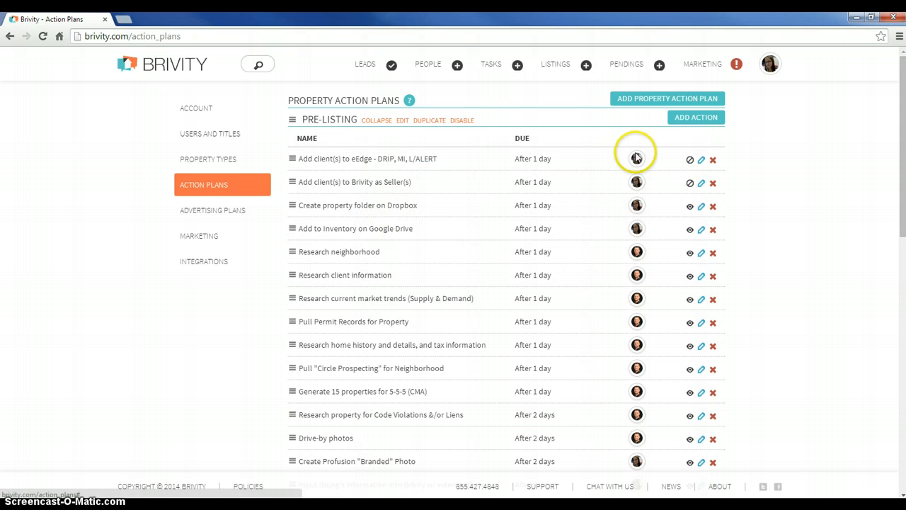
scroll(384, 258, down, 5)
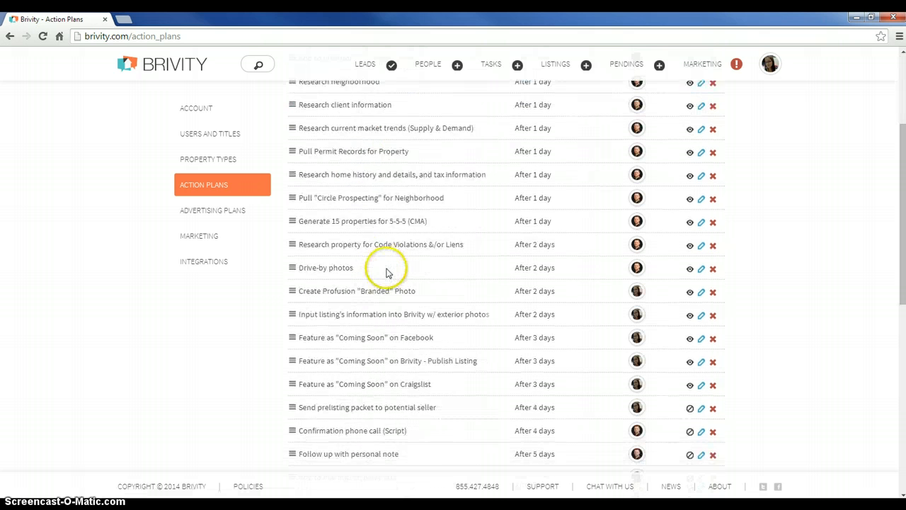
scroll(389, 272, down, 2)
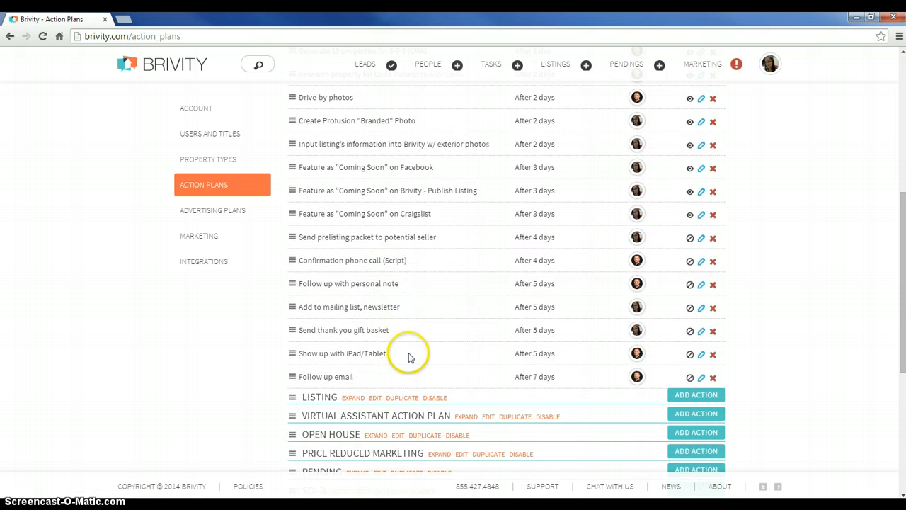
scroll(385, 371, up, 5)
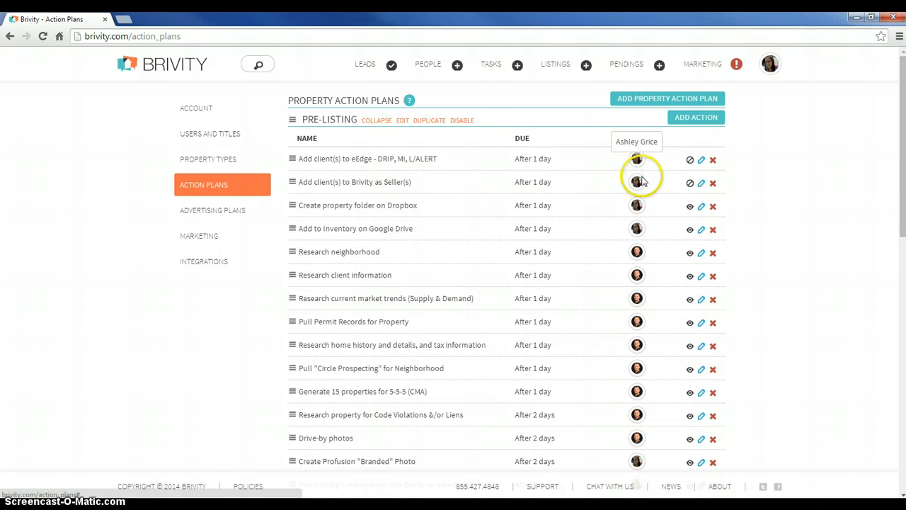
Open the Pre-Listing action "Add client(s) to eEdge - DRIP, MI, L/ALERT" for editing and view the responsible user choices
click(702, 161)
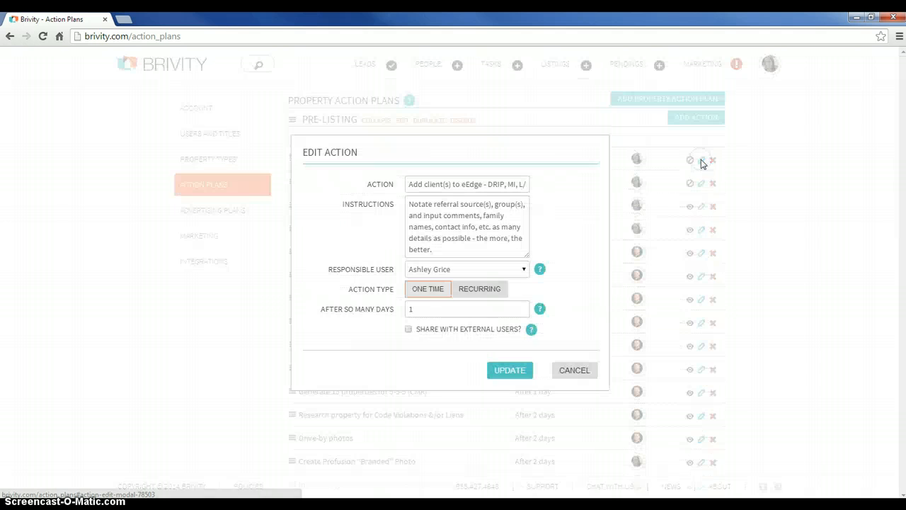
click(510, 271)
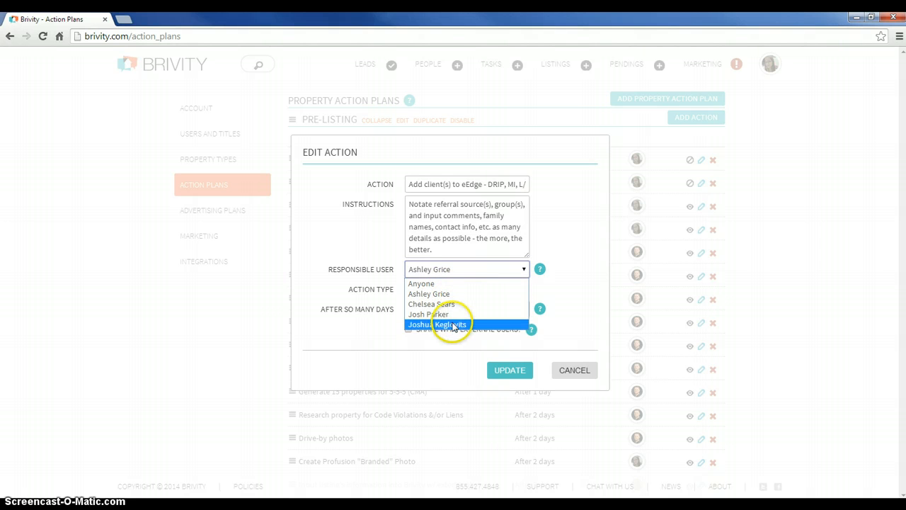
click(607, 326)
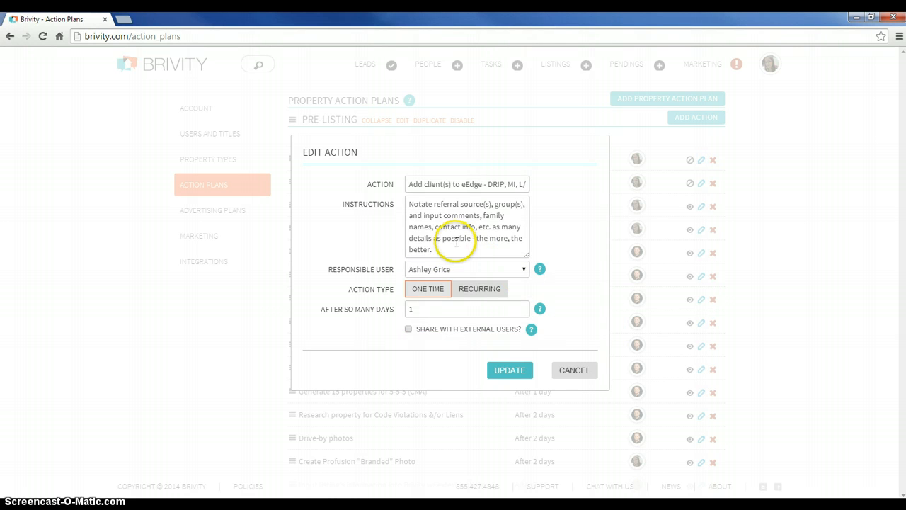
Examine the eEdge action's instructions, action name and number of days until it is due
drag(455, 245, 398, 198)
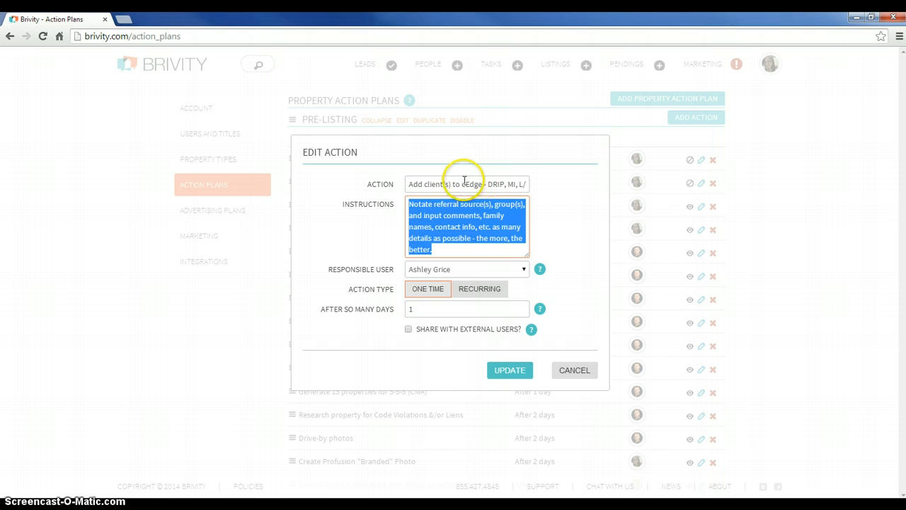
drag(465, 180, 539, 182)
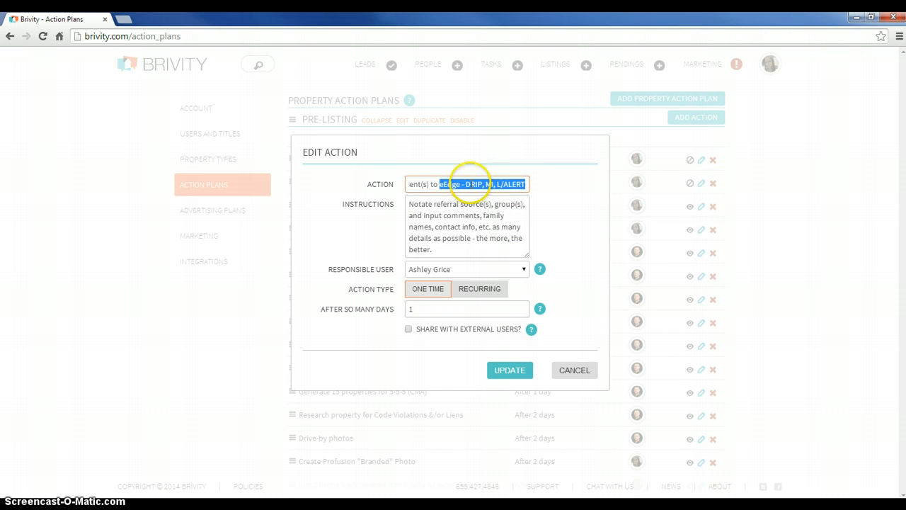
click(466, 184)
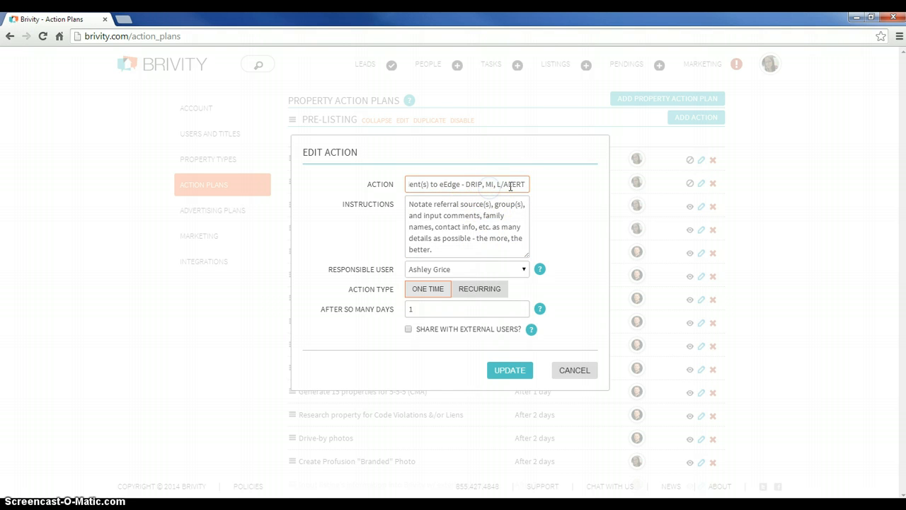
click(510, 186)
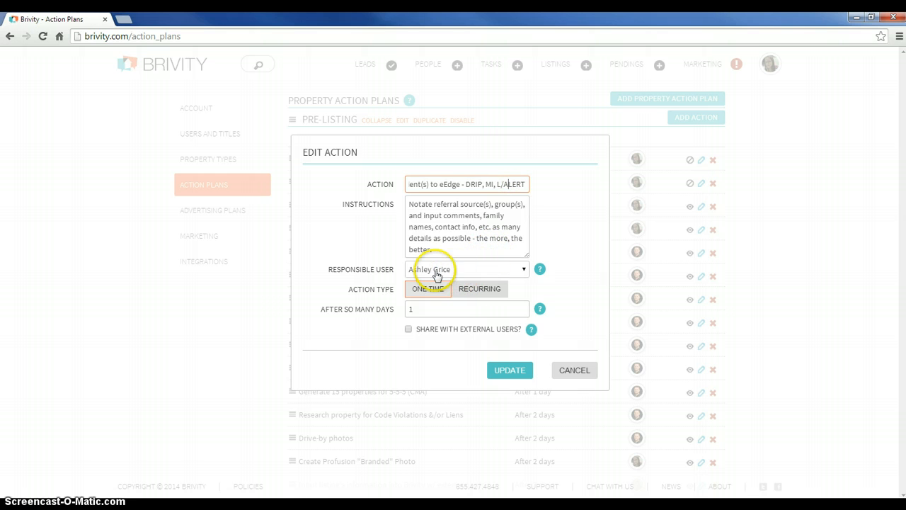
click(424, 309)
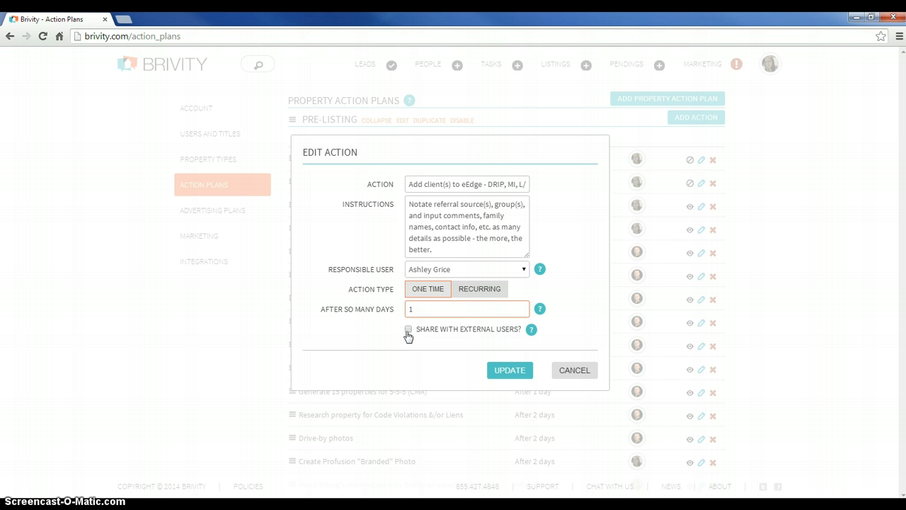
click(425, 185)
drag(425, 185, 515, 184)
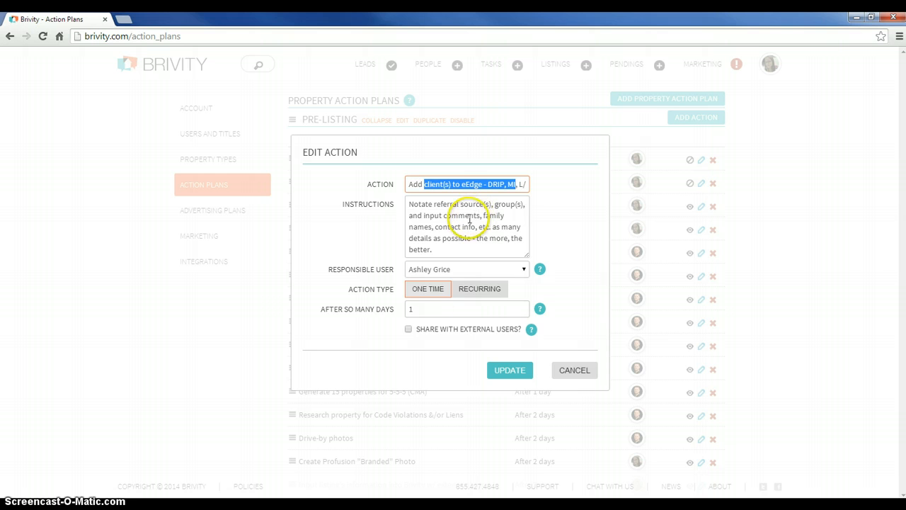
Turn sharing with external users on and back off for the eEdge action, and close it without updating
click(408, 330)
click(409, 330)
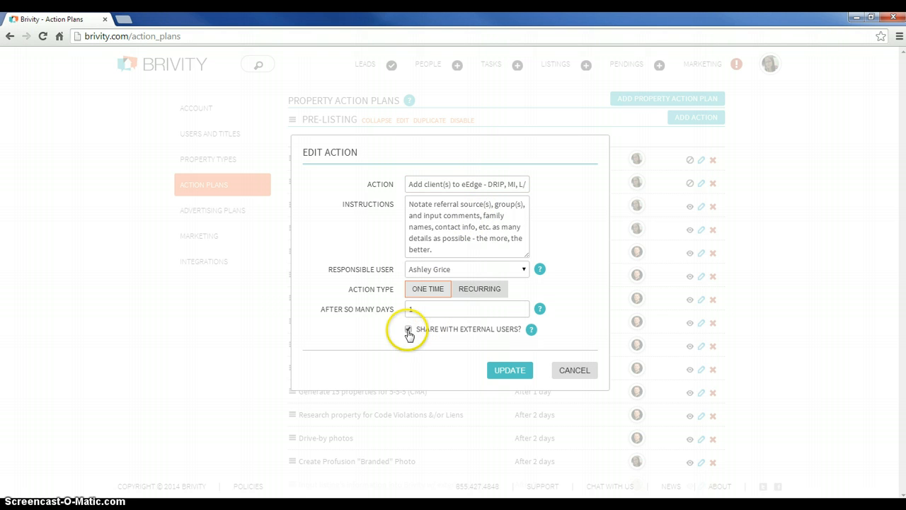
click(600, 377)
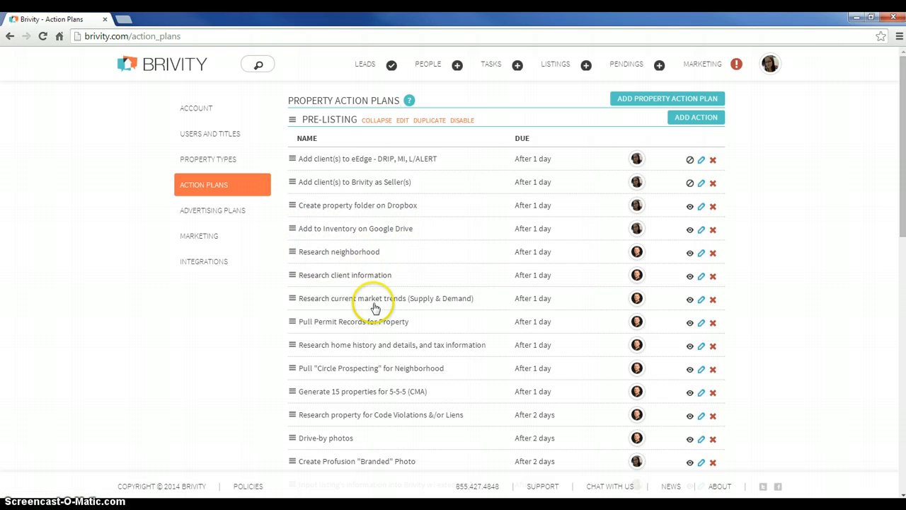
Read through the Pre-Listing plan's actions down to "Follow up email"
scroll(374, 307, down, 3)
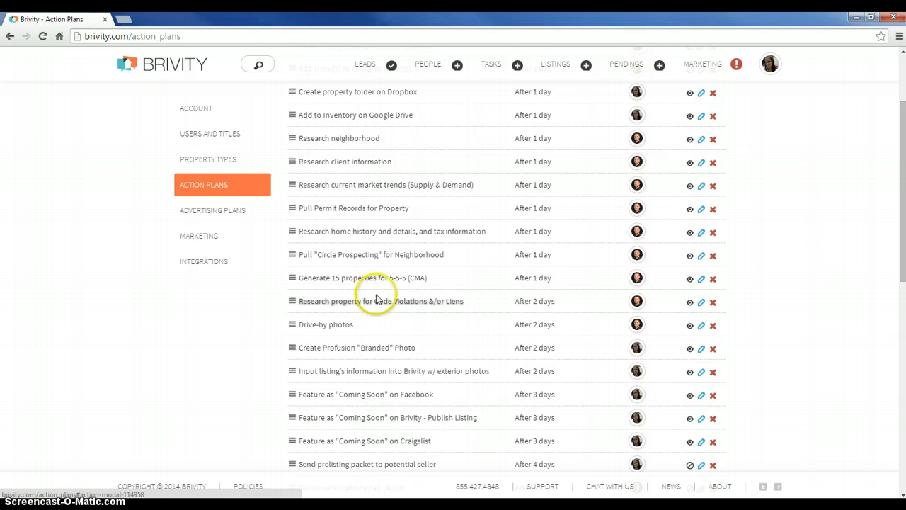
scroll(380, 280, down, 2)
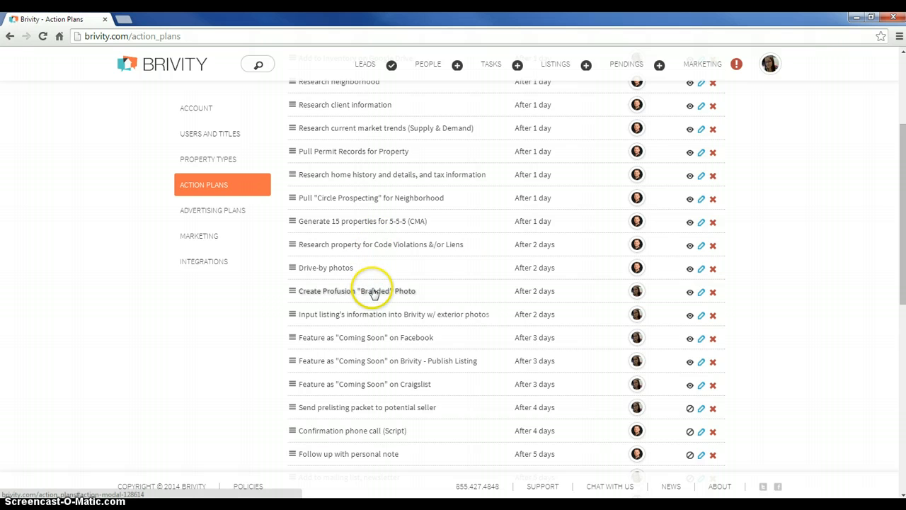
scroll(375, 290, down, 1)
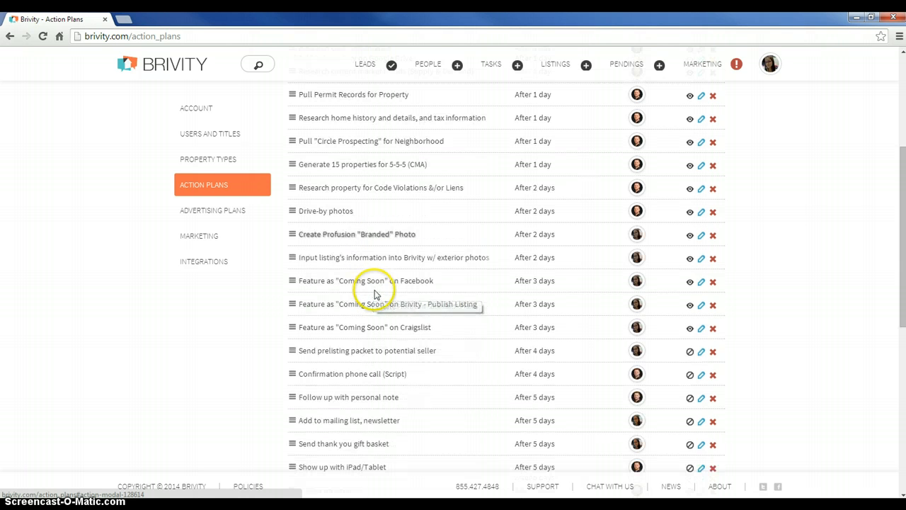
scroll(380, 286, down, 1)
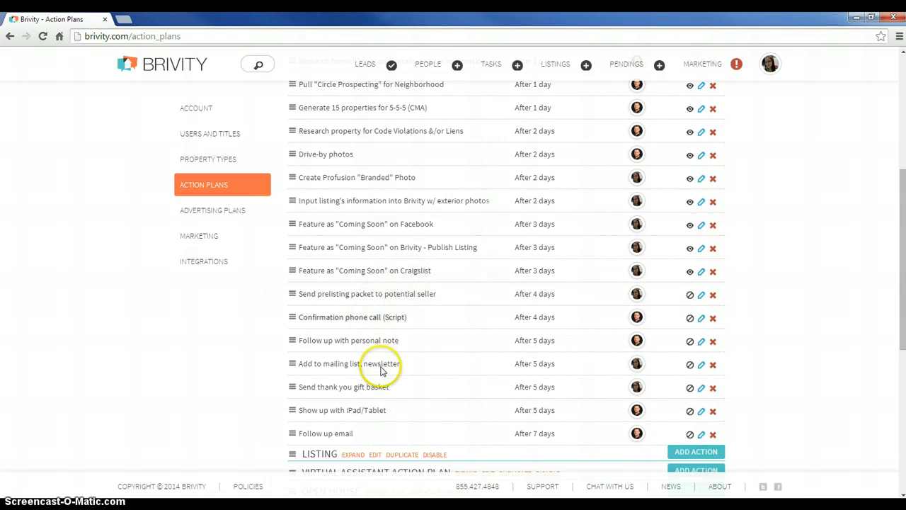
Expand the Listing property action plan and review its actions from "Obtain key from seller" to "Check in to discuss price"
scroll(385, 364, down, 2)
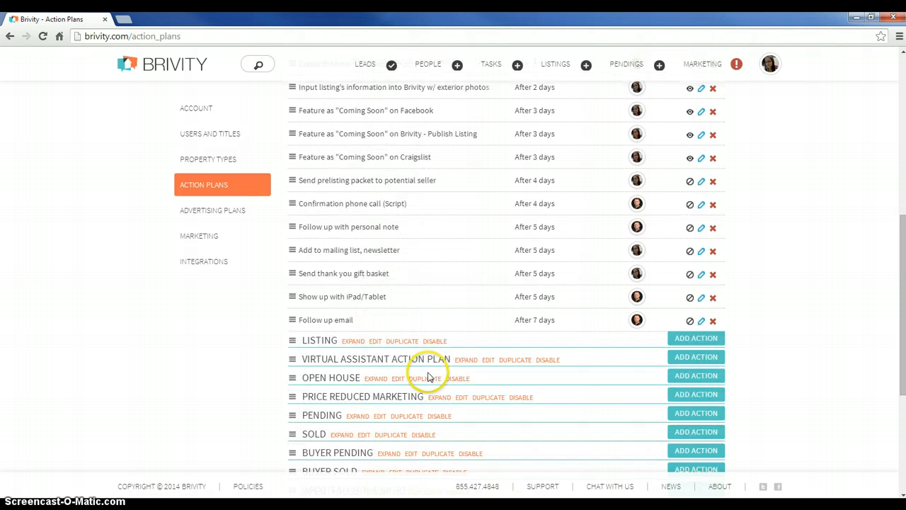
click(354, 342)
scroll(431, 350, up, 6)
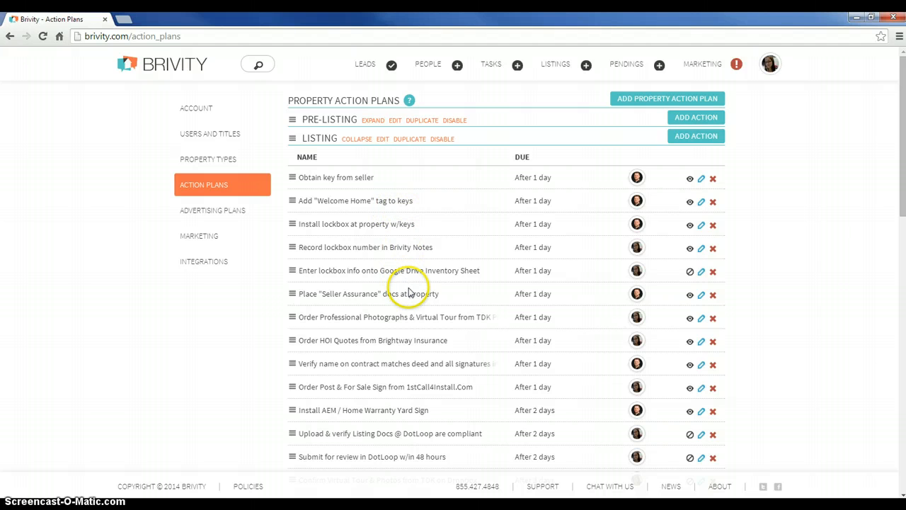
scroll(407, 294, down, 1)
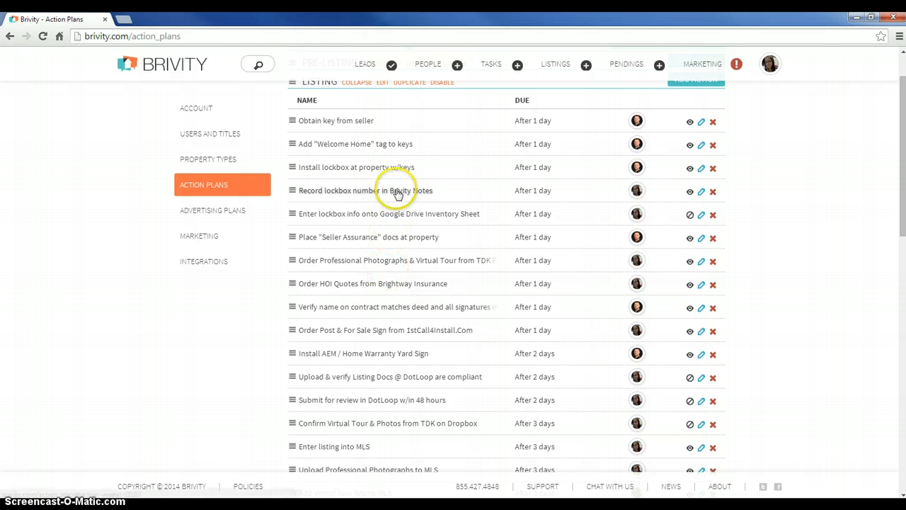
scroll(398, 269, down, 2)
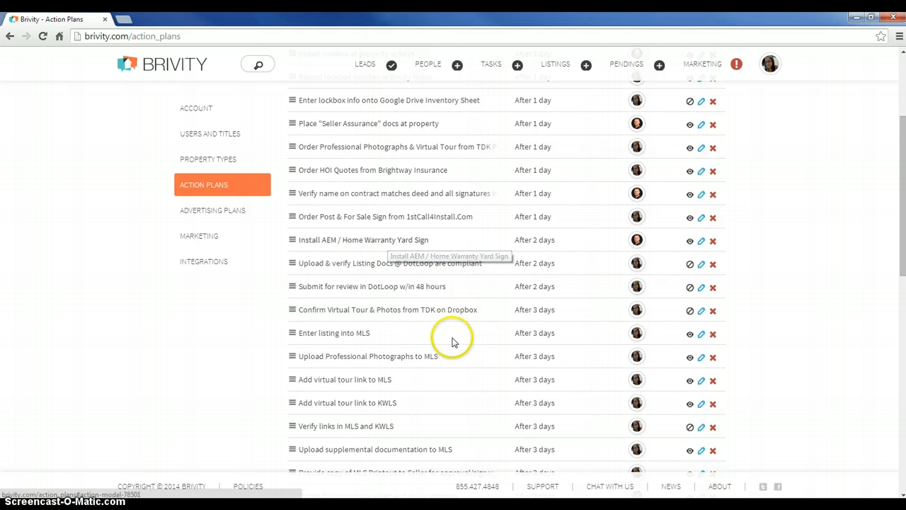
scroll(425, 333, down, 2)
scroll(413, 327, down, 2)
scroll(413, 331, down, 8)
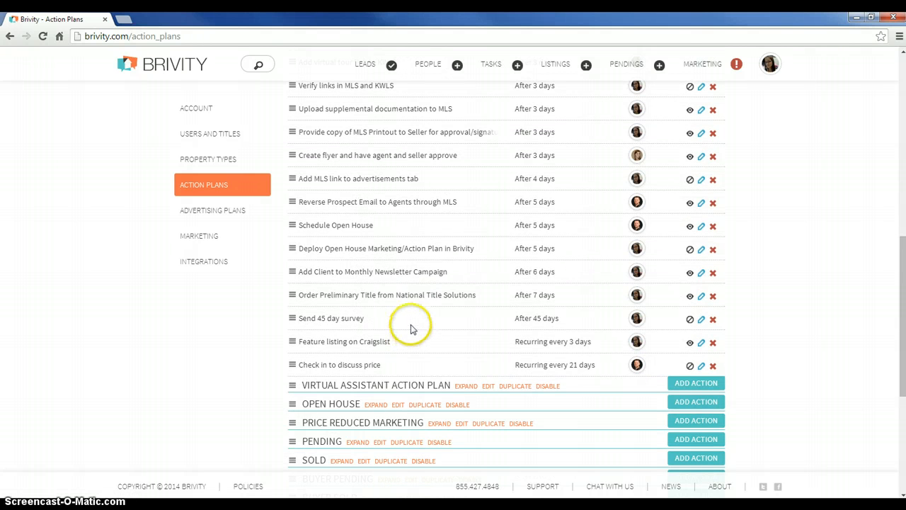
Expand the Open House property action plan and review its event, flyer and invitation actions
scroll(412, 329, down, 4)
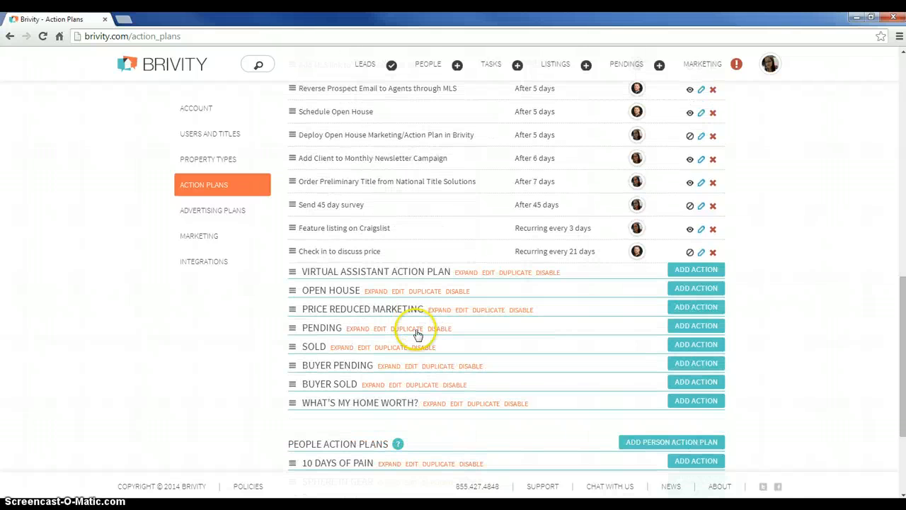
click(375, 291)
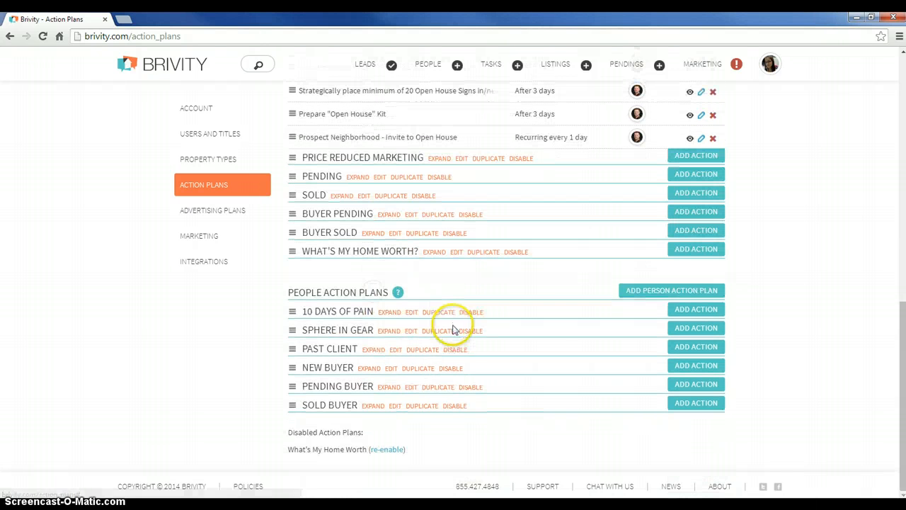
scroll(385, 345, up, 6)
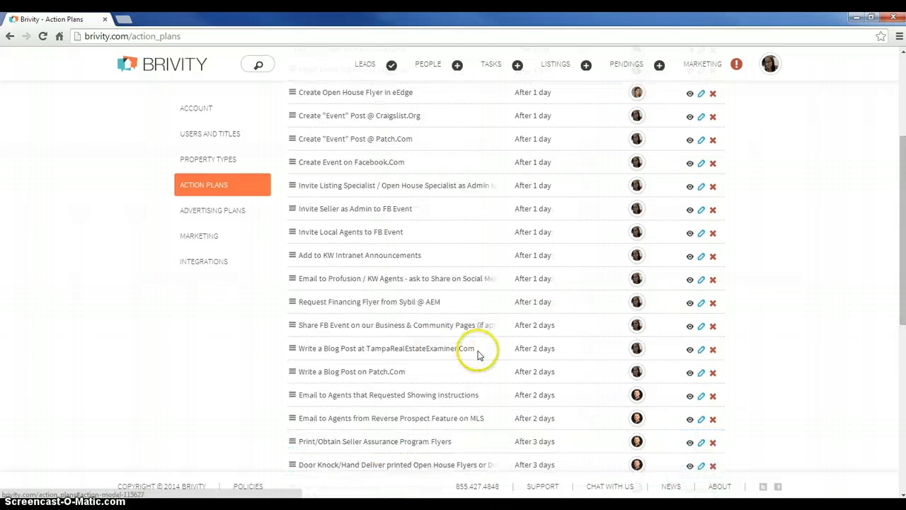
scroll(478, 354, up, 4)
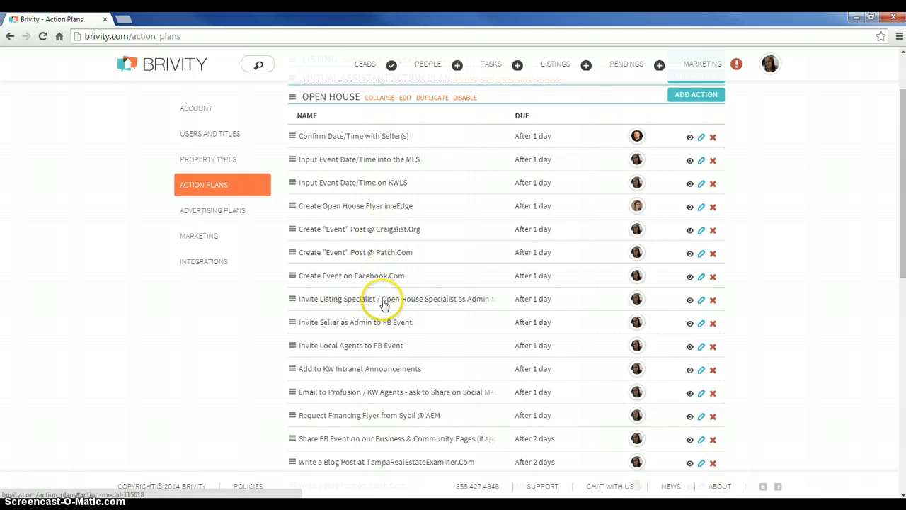
scroll(391, 388, down, 2)
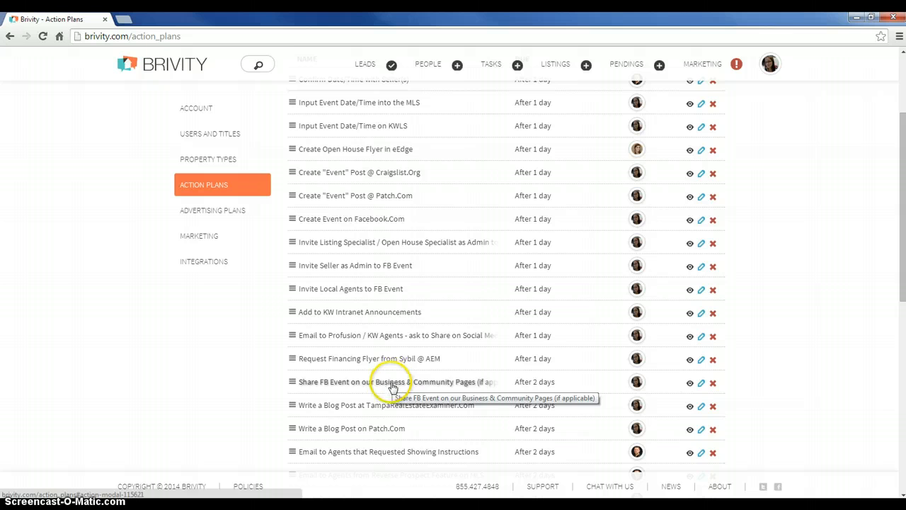
Review the rest of the Open House plan's actions, from the Facebook event posts to "Prospect Neighborhood - Invite to Open House"
scroll(393, 386, down, 2)
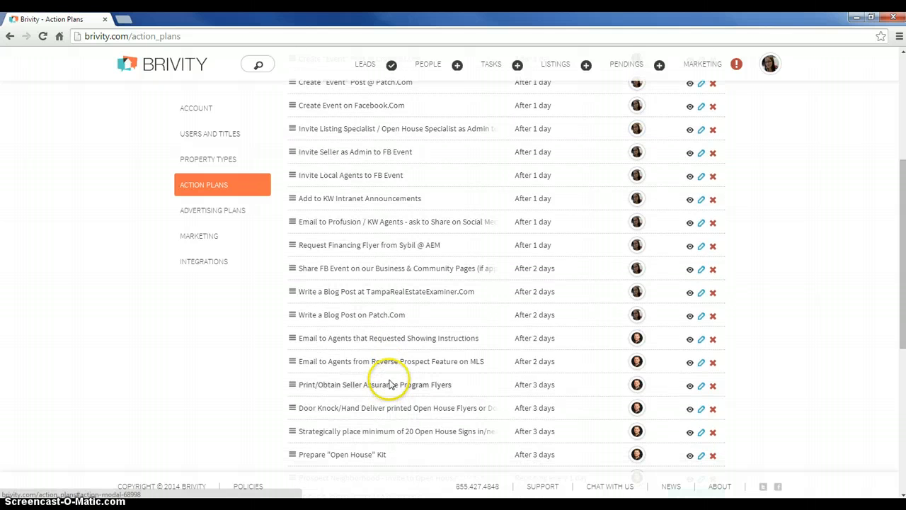
scroll(390, 385, down, 1)
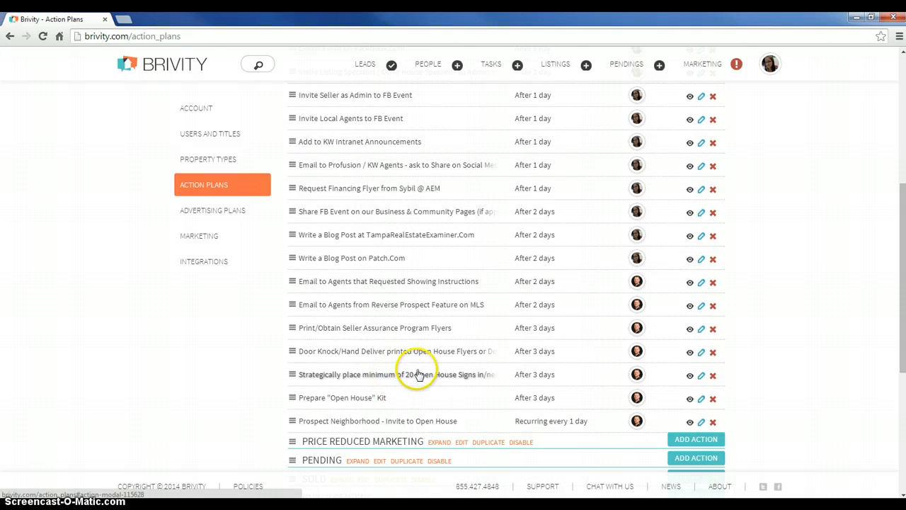
scroll(418, 372, up, 2)
scroll(606, 331, up, 2)
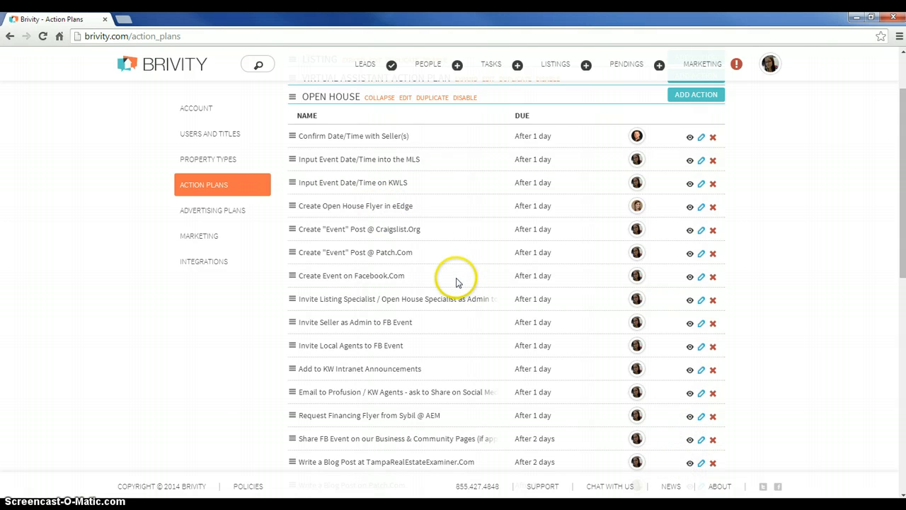
scroll(457, 279, down, 2)
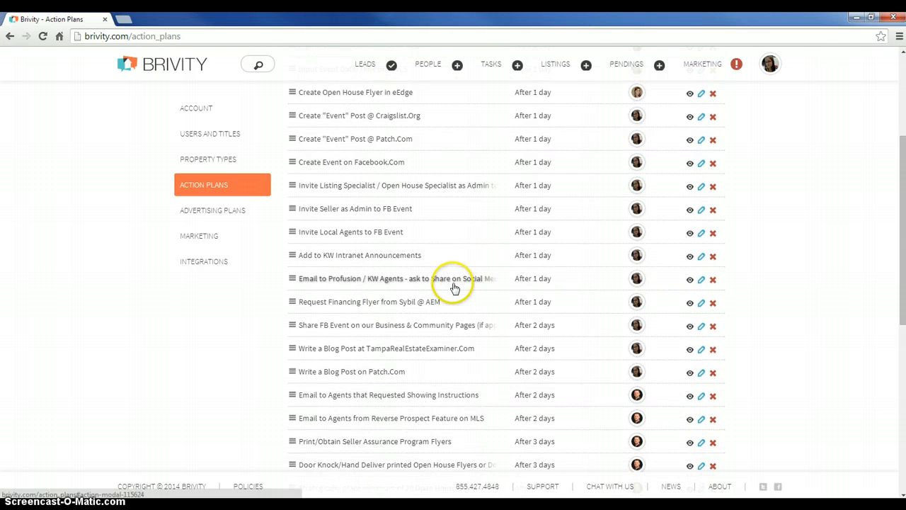
scroll(455, 284, down, 1)
scroll(443, 289, down, 2)
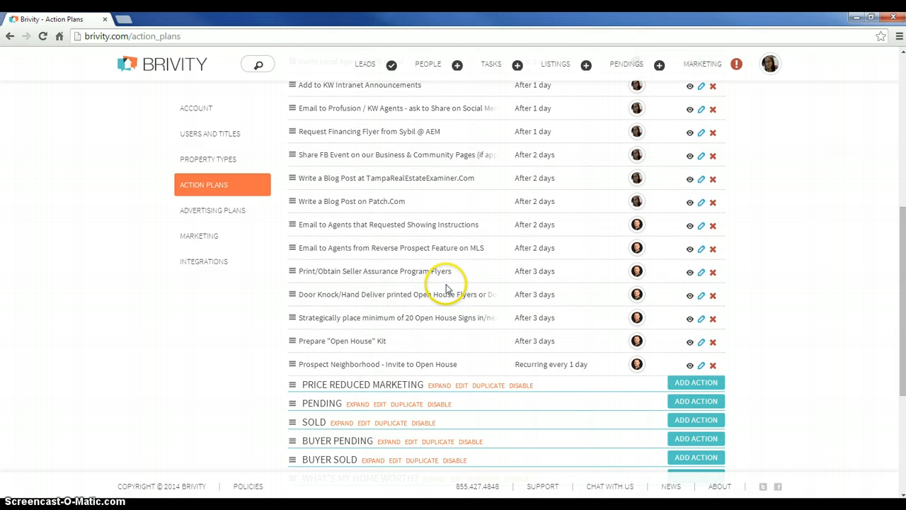
scroll(446, 287, down, 2)
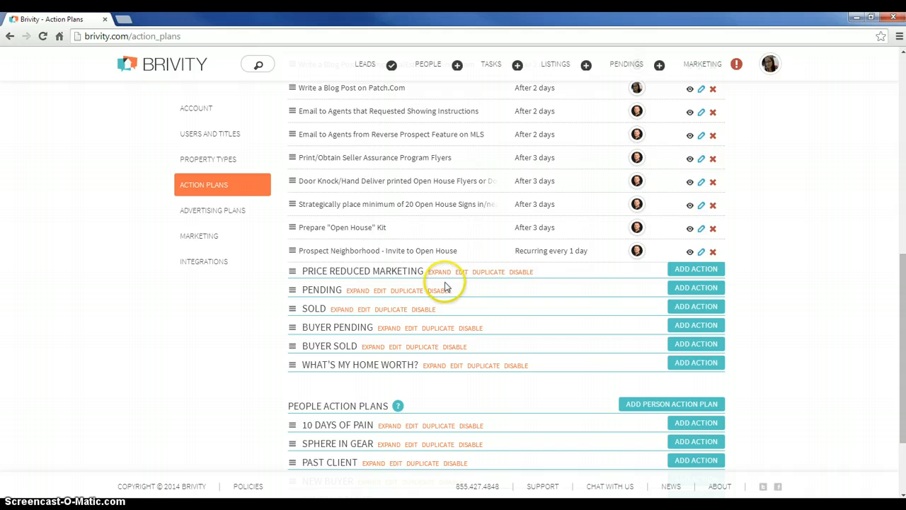
Expand the Price Reduced Marketing property action plan, review its price improvement actions, and collapse it again
click(432, 280)
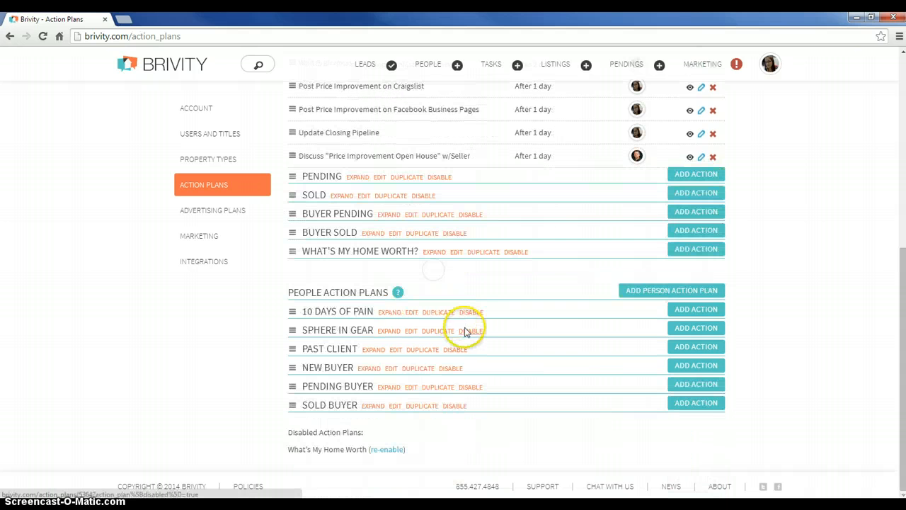
scroll(460, 312, up, 5)
scroll(522, 312, down, 1)
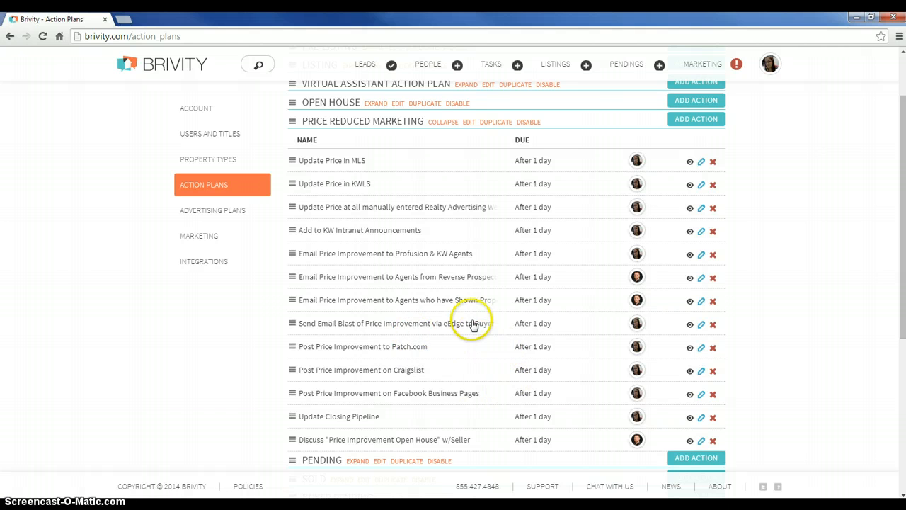
scroll(425, 188, up, 2)
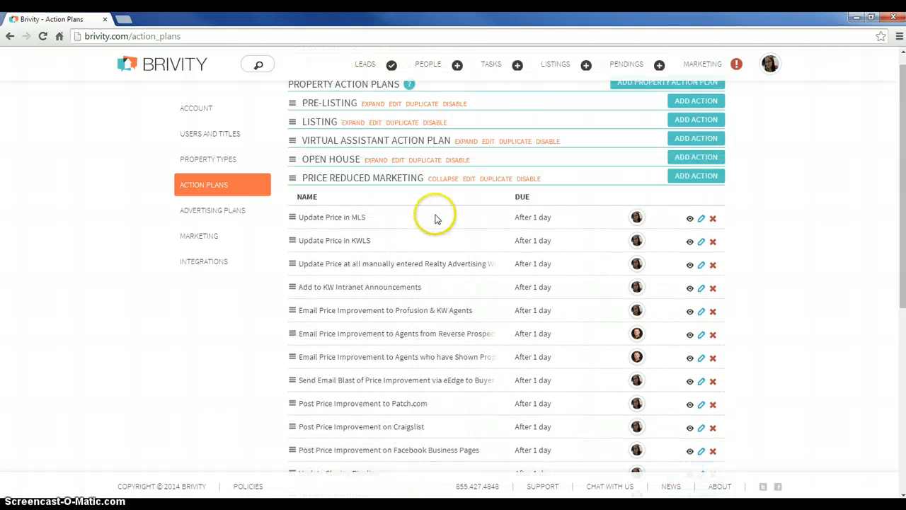
click(438, 181)
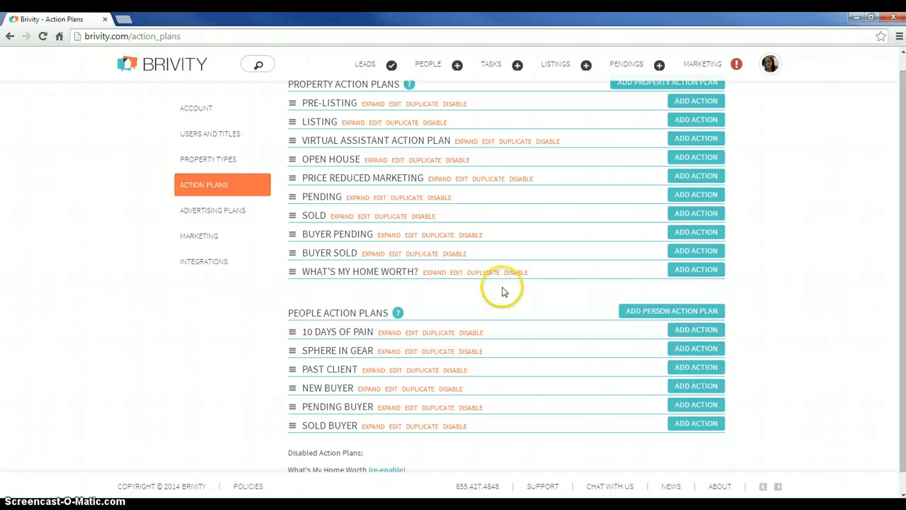
Expand the Listing property action plan and start a new action in it named "Add listing to AgentRewardsProgram.Com"
scroll(510, 297, up, 1)
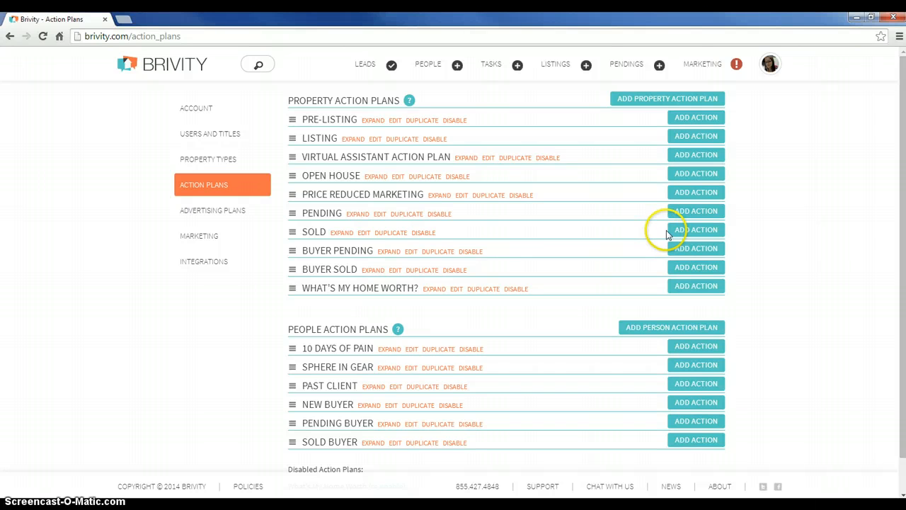
click(351, 140)
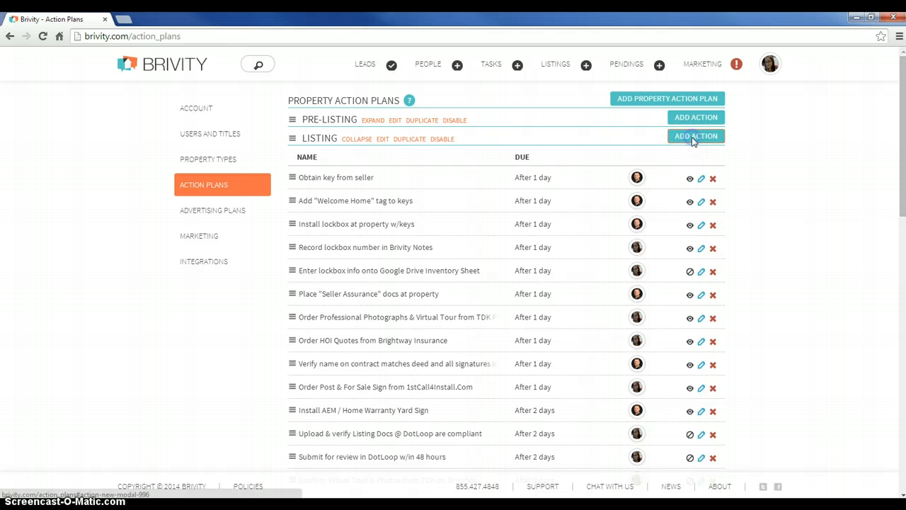
click(691, 138)
click(440, 180)
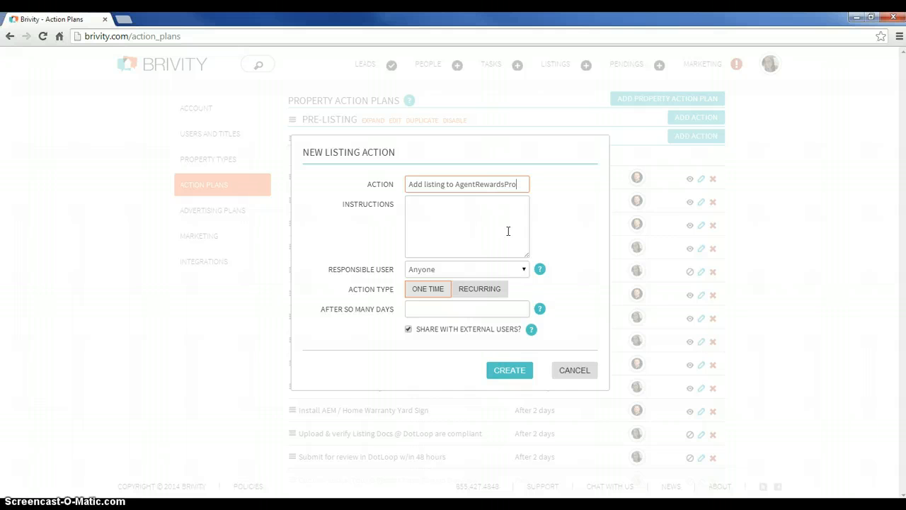
text(gram.com)
key(Tab)
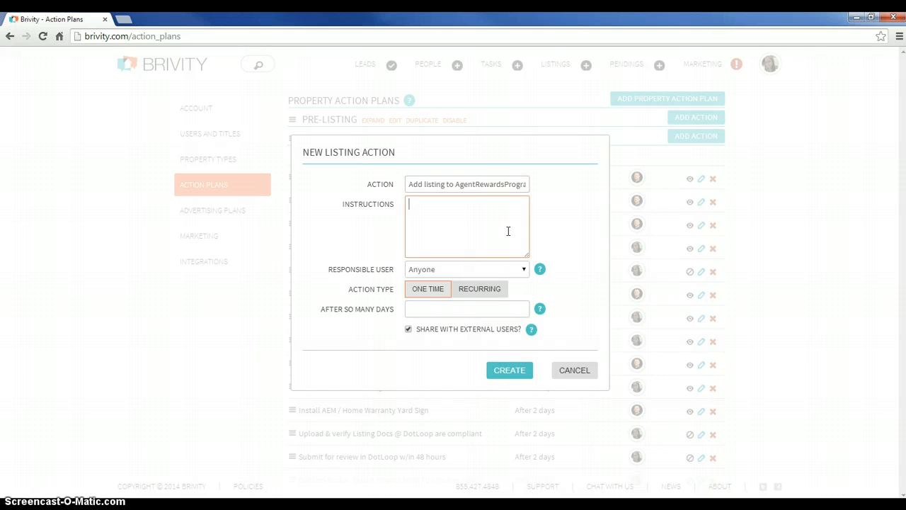
Enter the new action's instructions as "Verizon FiOS - Rewards Account - Info saved at "The Goods" for login."
click(517, 185)
click(517, 213)
text(V)
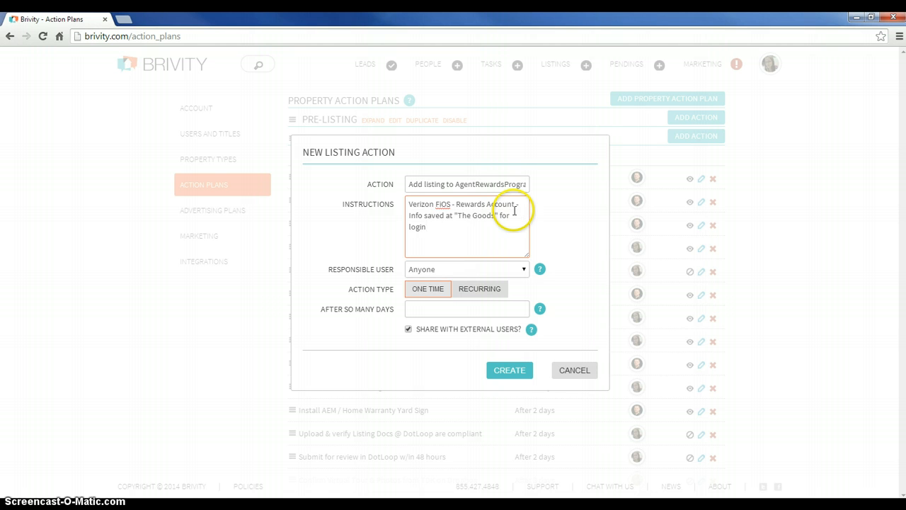
Assign the new action to the first named team member and make it a one-time action due after 1 day
click(521, 269)
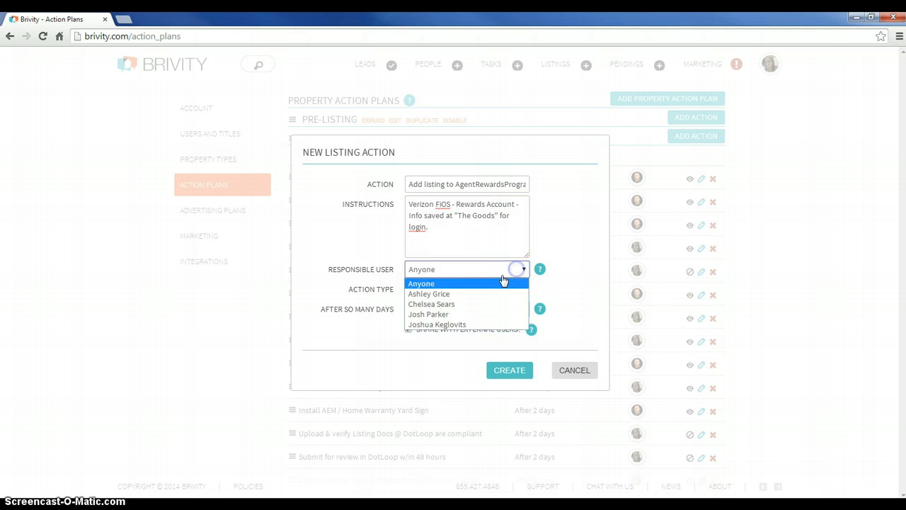
click(448, 295)
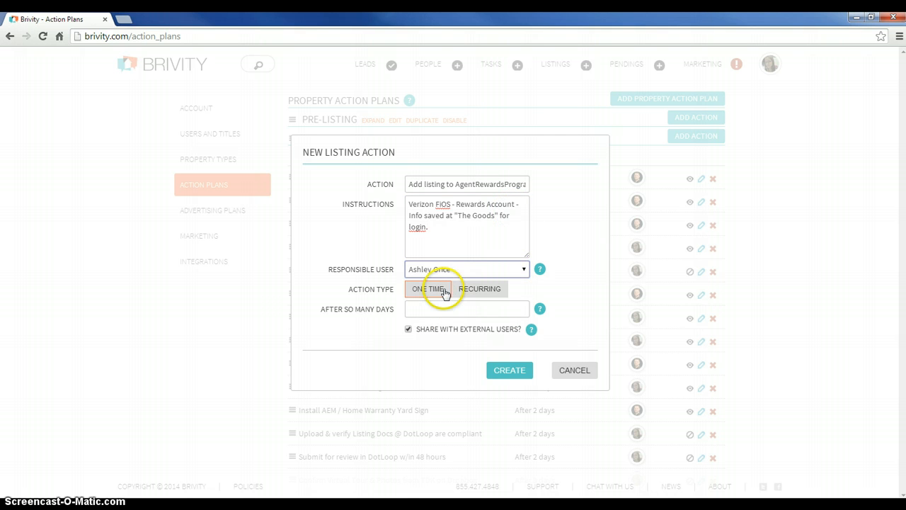
click(432, 288)
click(422, 306)
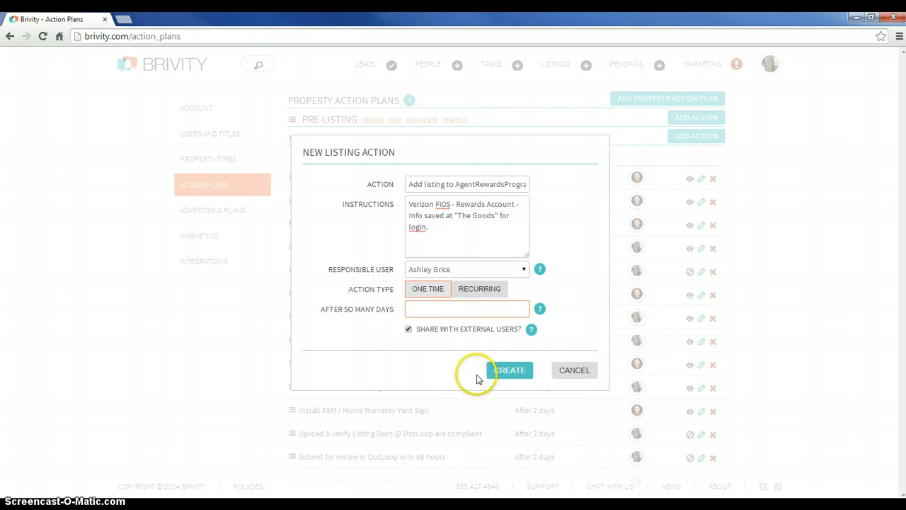
text(1)
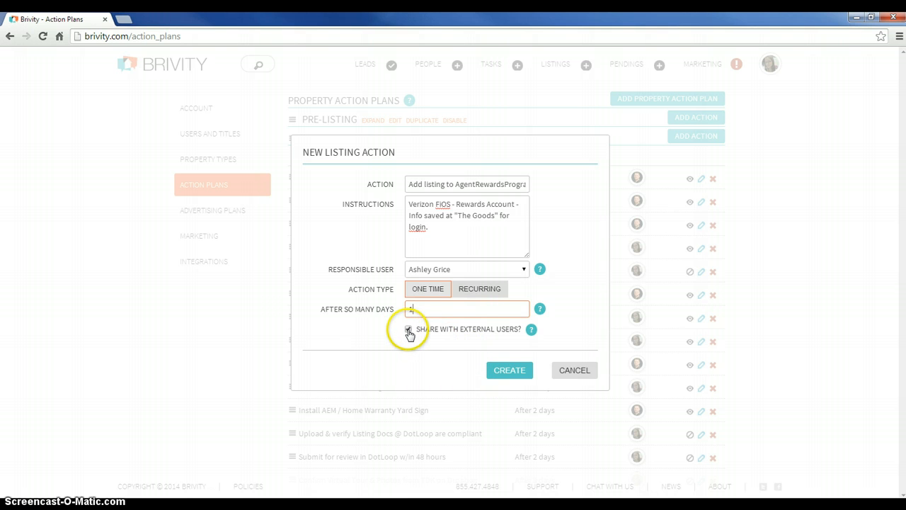
mouse_move(533, 337)
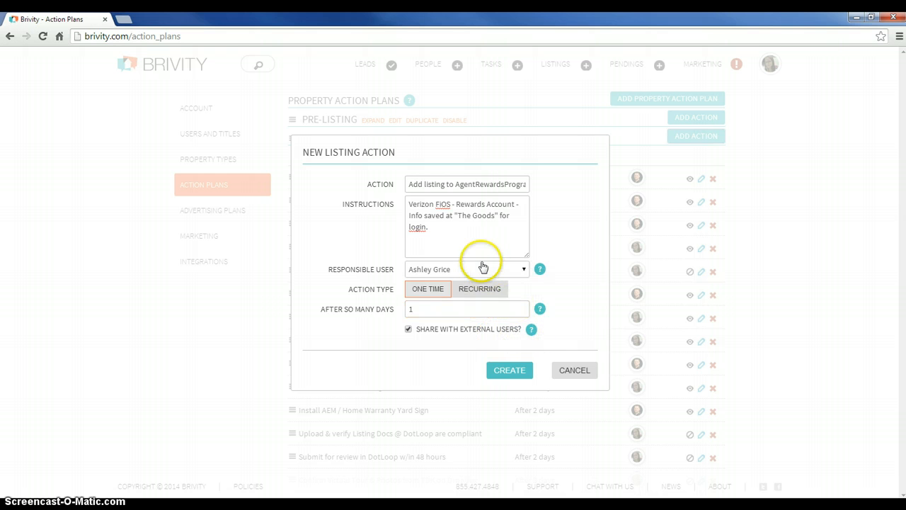
Extend the new action's name with "for $250 towards FiOS" after "AgentRewardsProgram.Com"
click(459, 226)
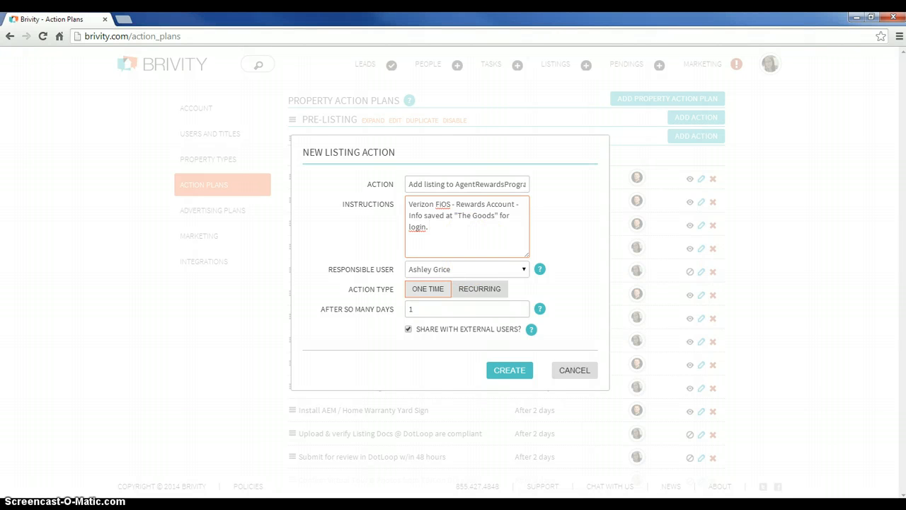
click(481, 184)
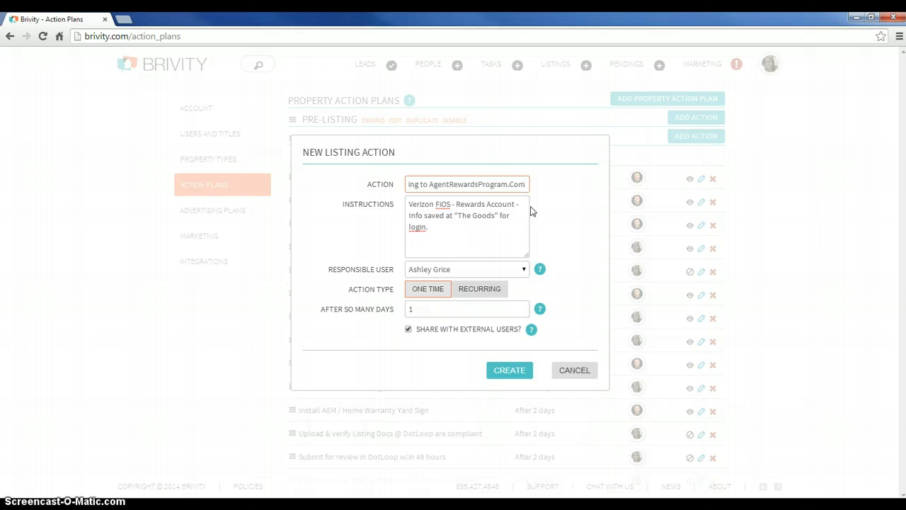
text(for $250)
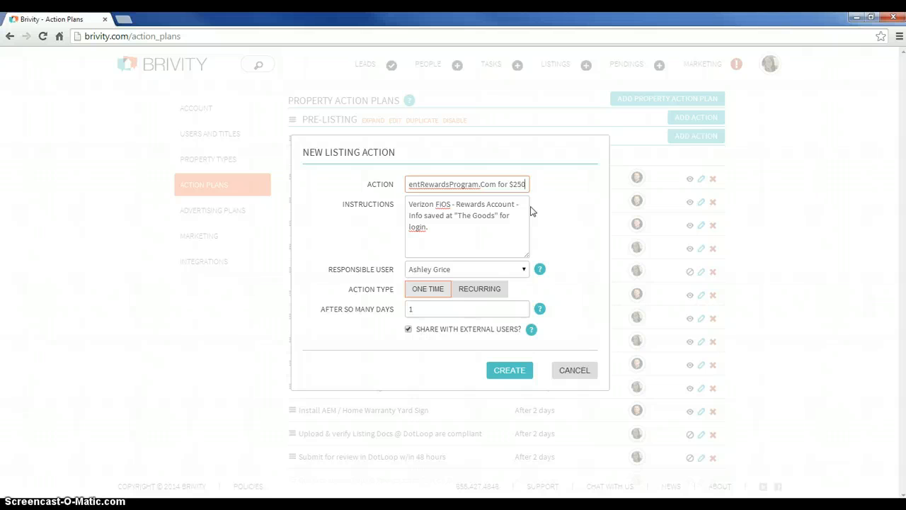
text( towards F)
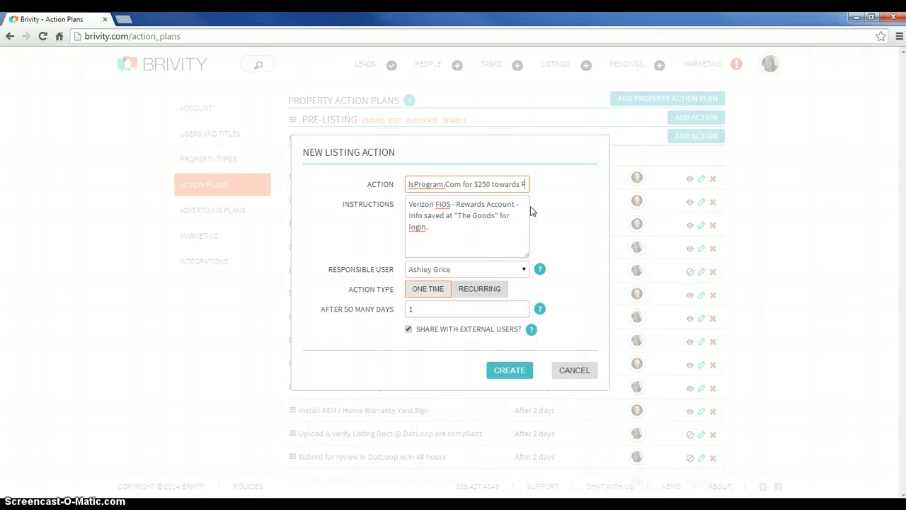
text(iOS)
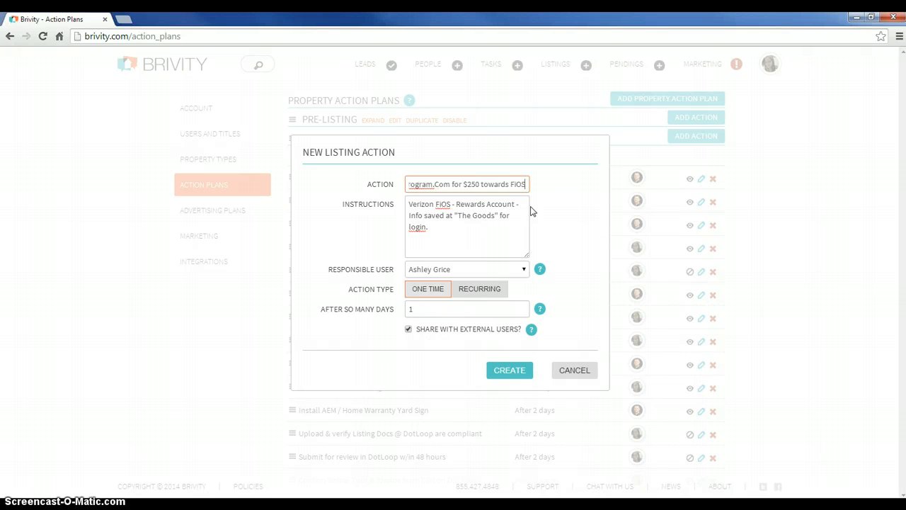
click(514, 215)
click(514, 215)
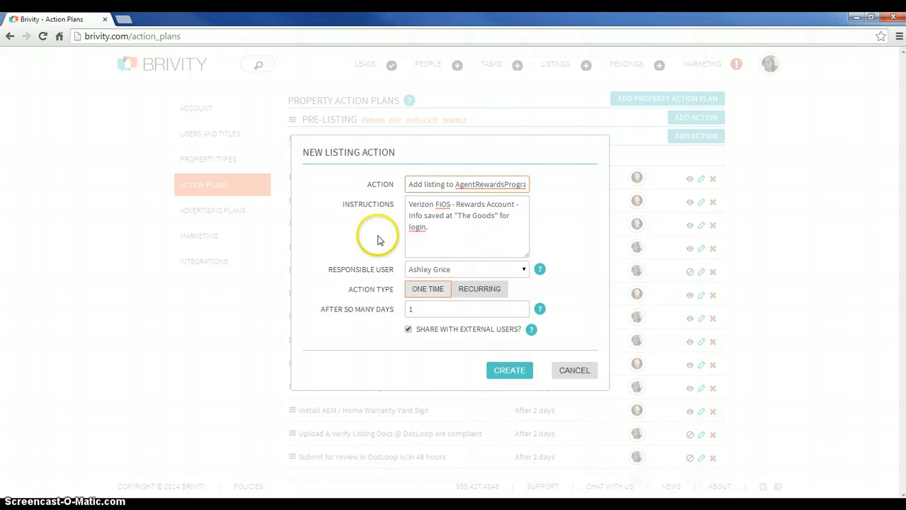
Check the new action's name and instructions, then create the action with external sharing on
click(441, 228)
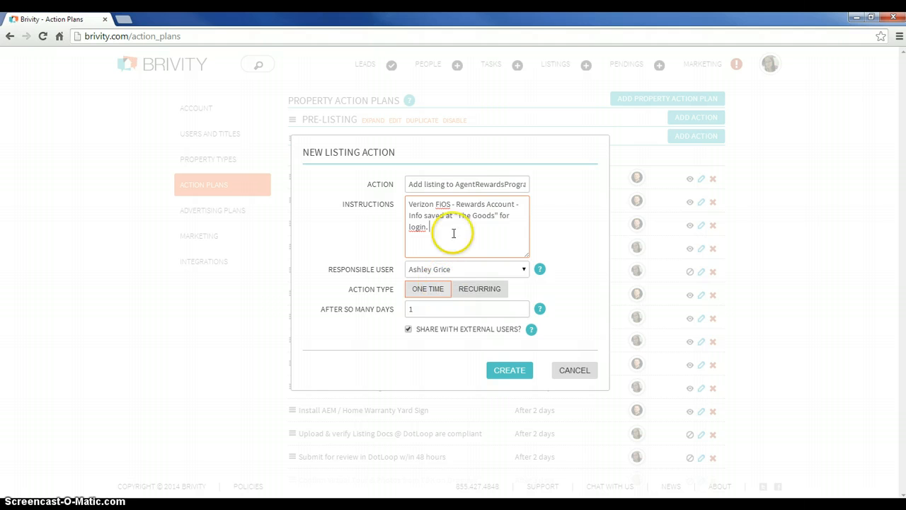
drag(429, 182, 566, 192)
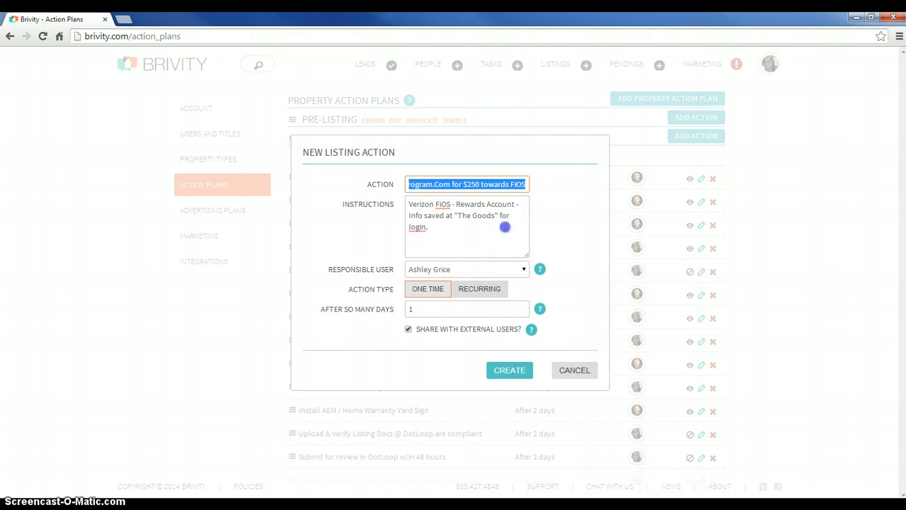
click(505, 227)
drag(441, 229, 401, 205)
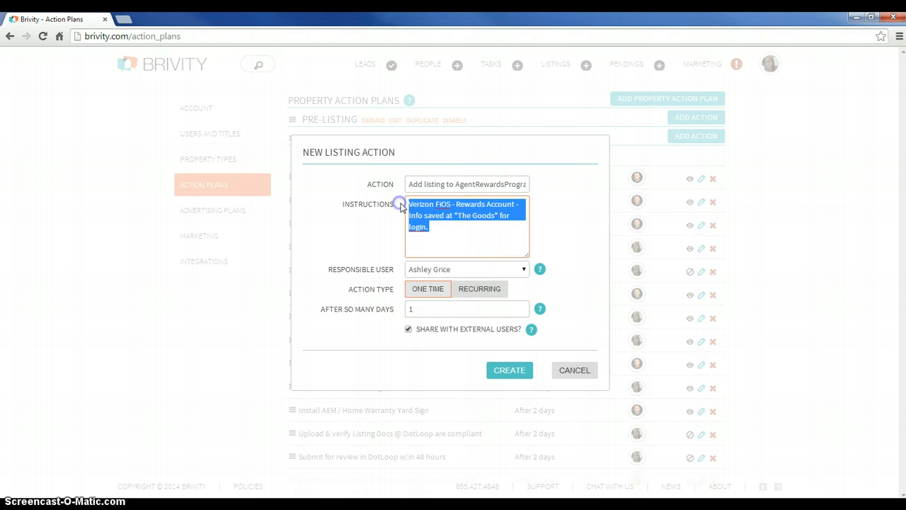
click(457, 222)
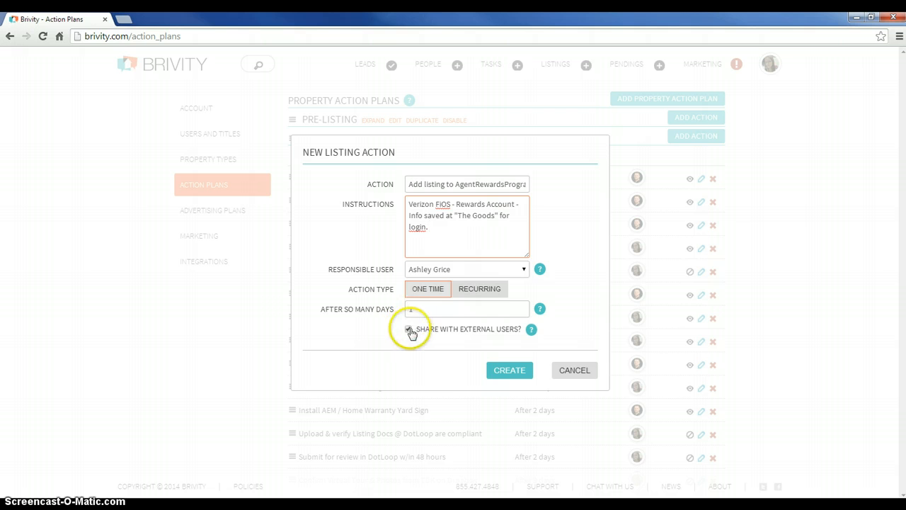
click(504, 373)
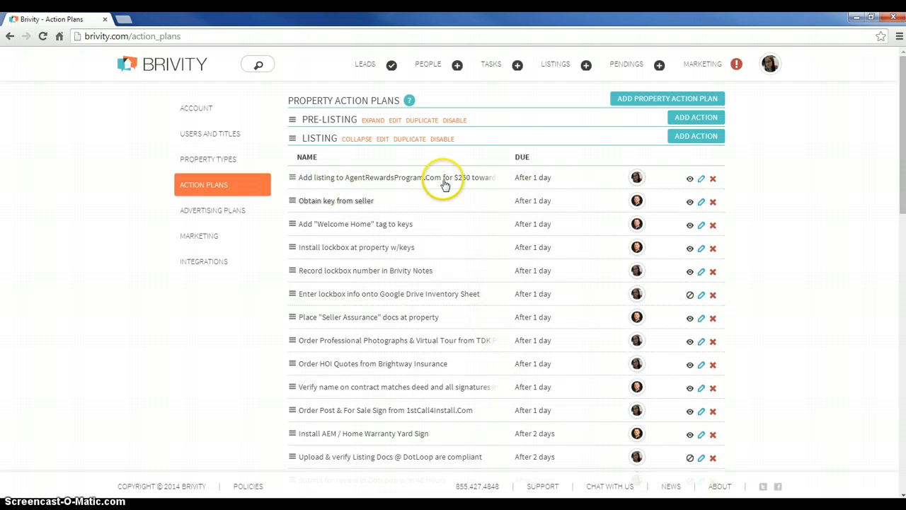
Move the AgentRewardsProgram.Com action directly below "Install AEM / Home Warranty Yard Sign" in the Listing plan, then collapse the plan
click(293, 179)
drag(293, 186, 293, 436)
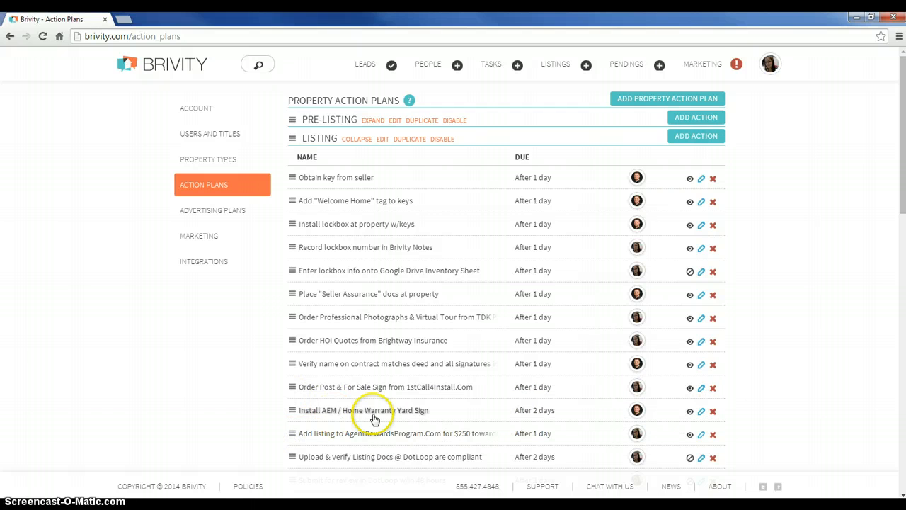
scroll(339, 396, down, 1)
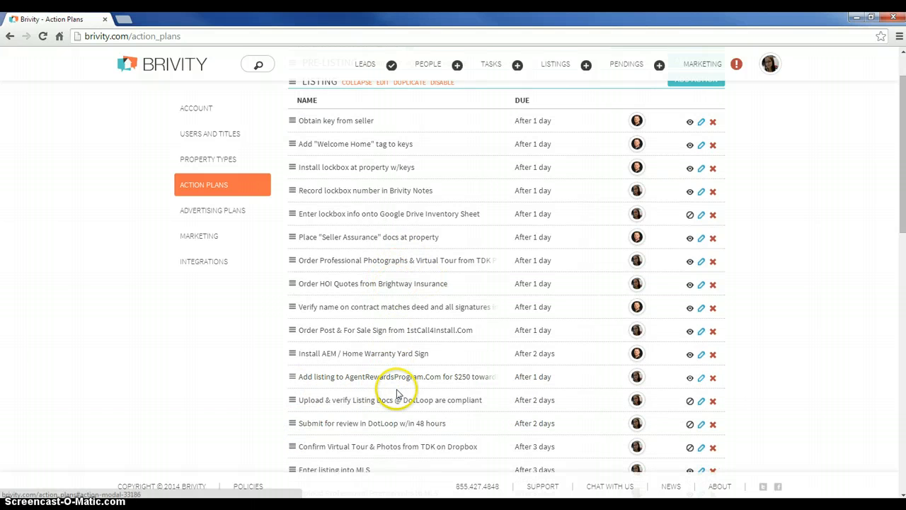
scroll(385, 380, down, 2)
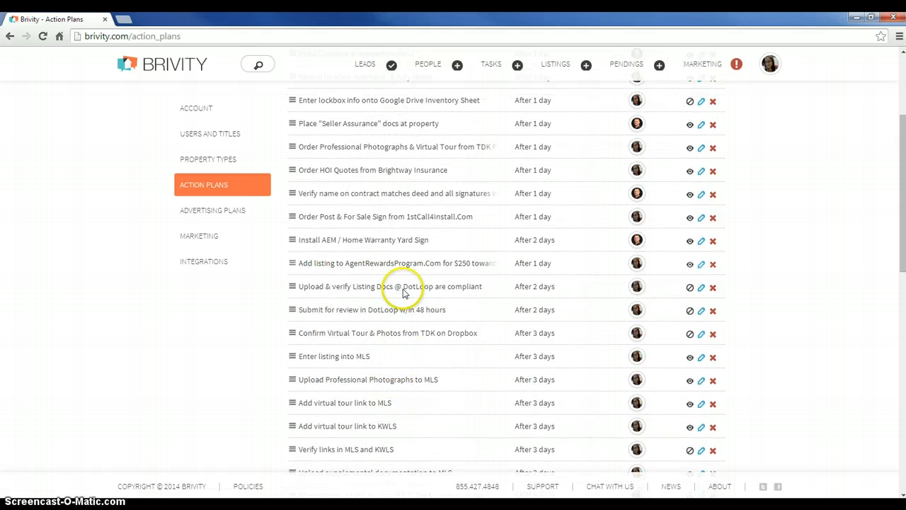
scroll(425, 329, up, 3)
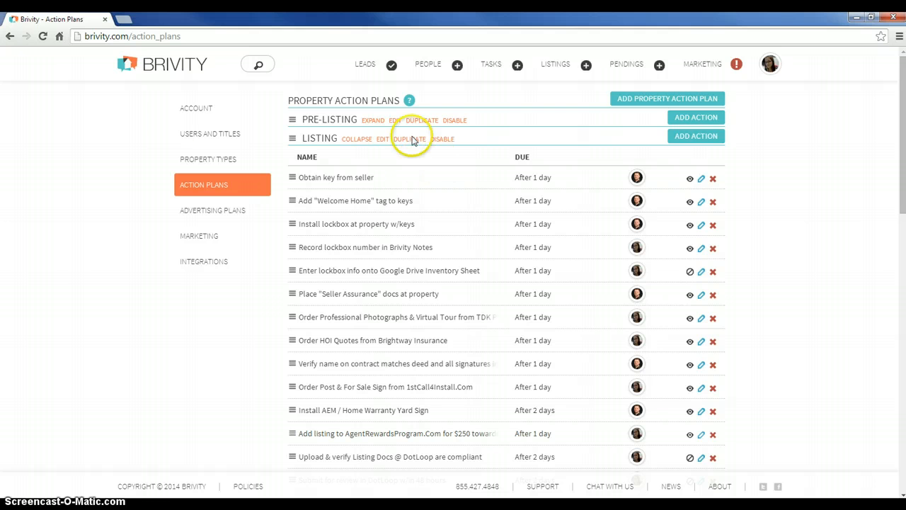
click(357, 139)
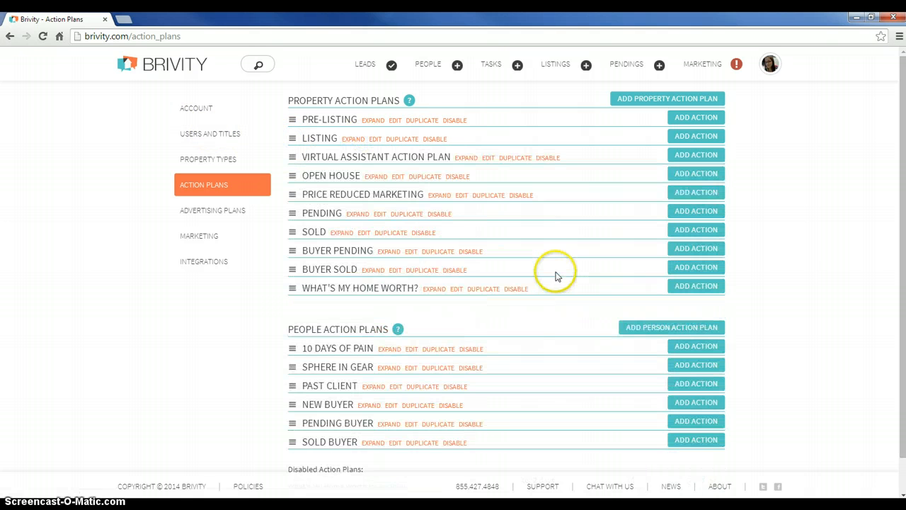
Expand the "What's My Home Worth?" property action plan and review its lead follow-up and property research actions
click(438, 290)
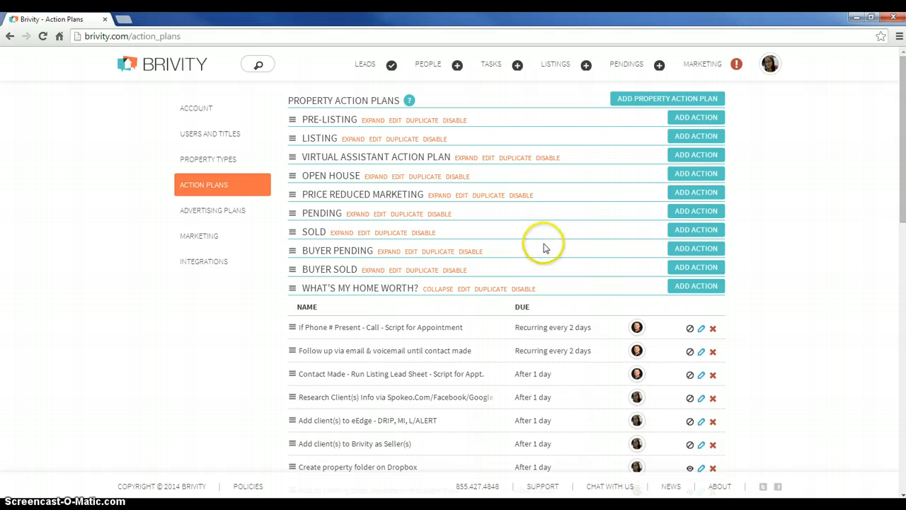
scroll(560, 239, down, 1)
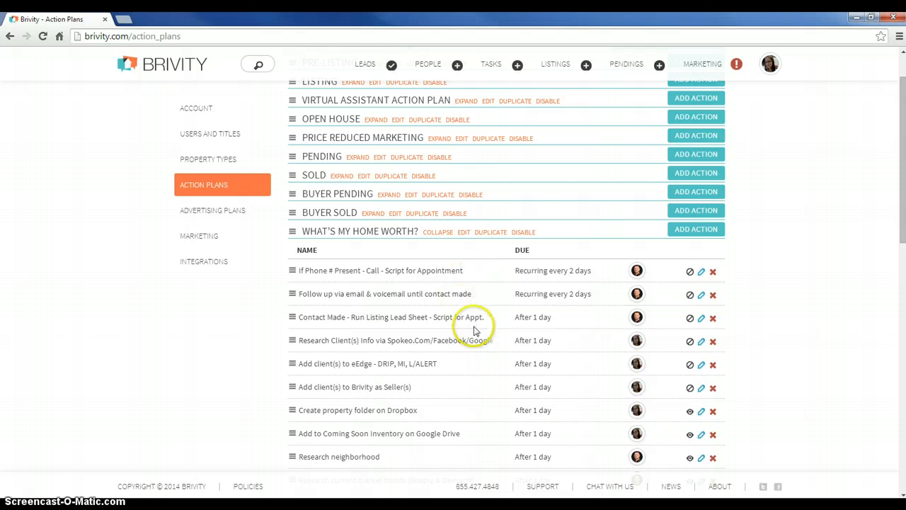
scroll(494, 290, down, 3)
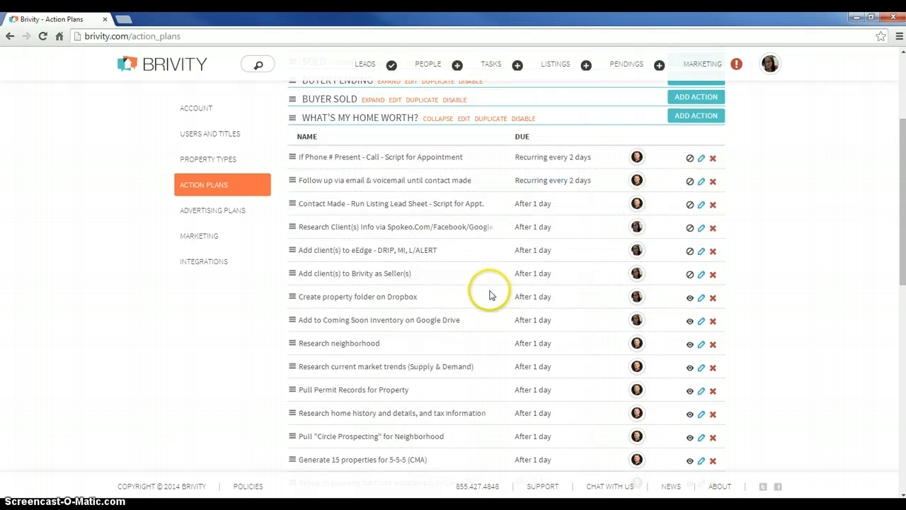